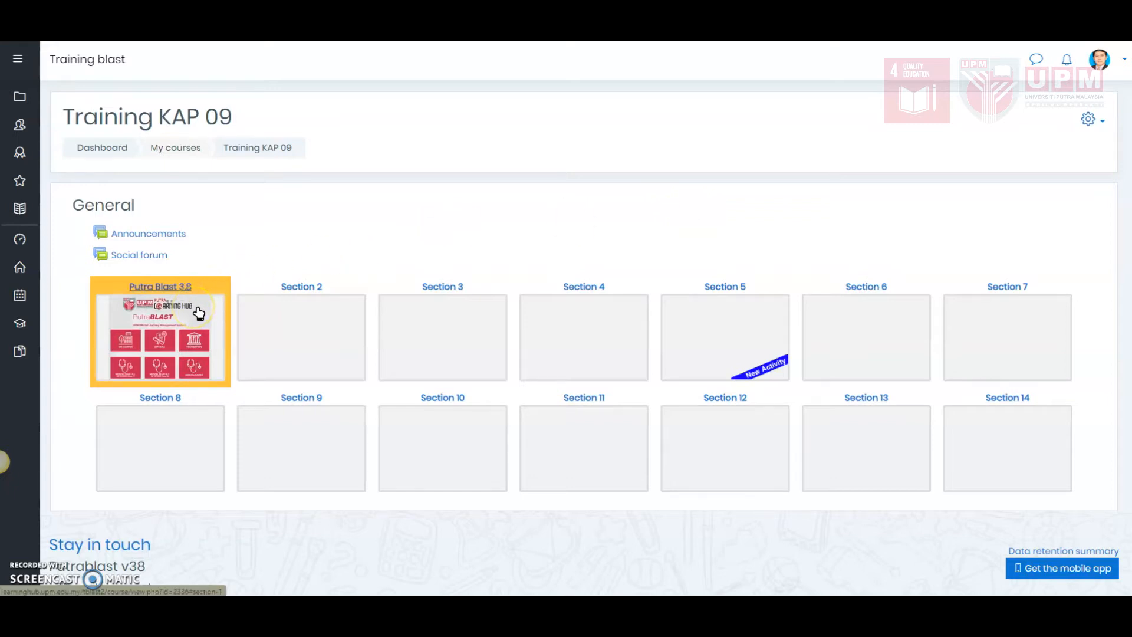
- Turn editing on for the course and add a Game - Crossword activity to the Putra Blast 3.8 section
click(1088, 119)
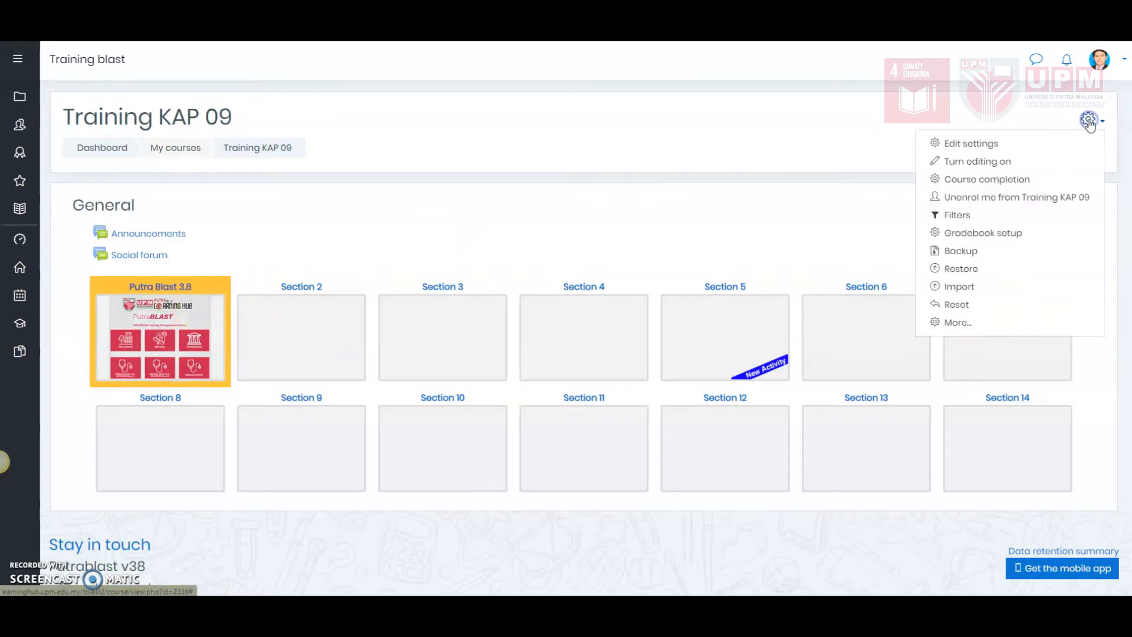
click(996, 162)
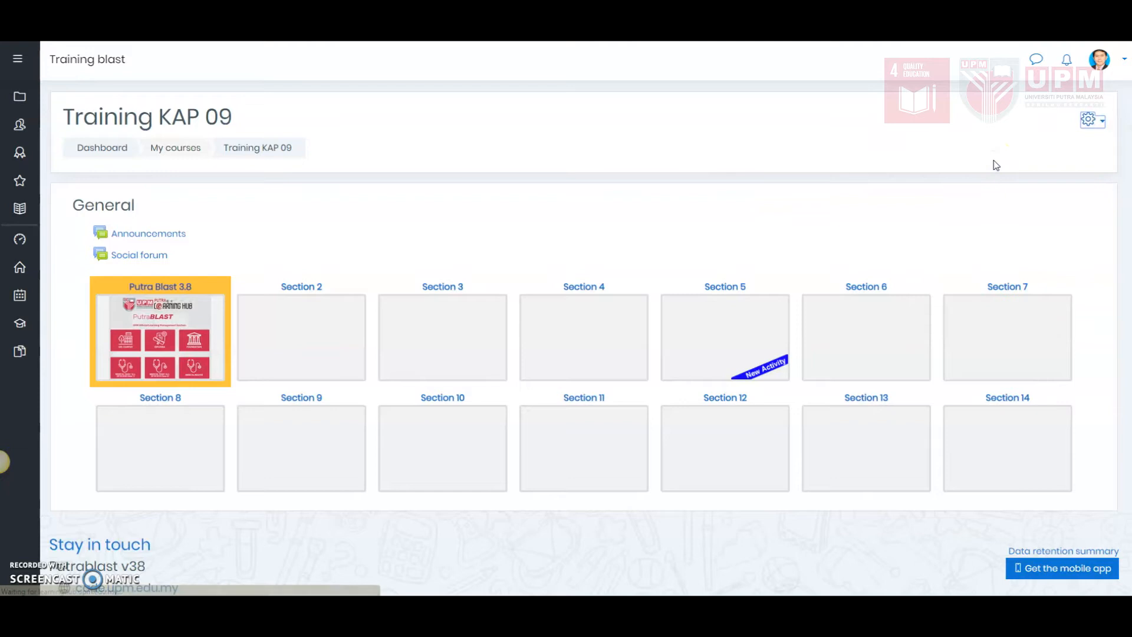
scroll(995, 168, down, 4)
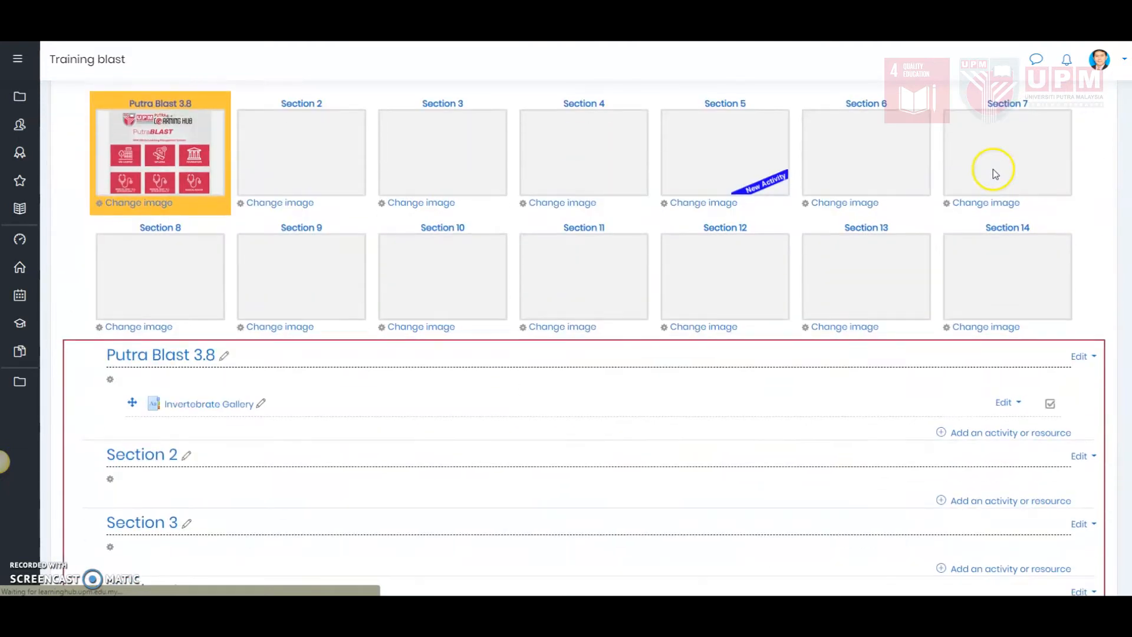
click(1012, 435)
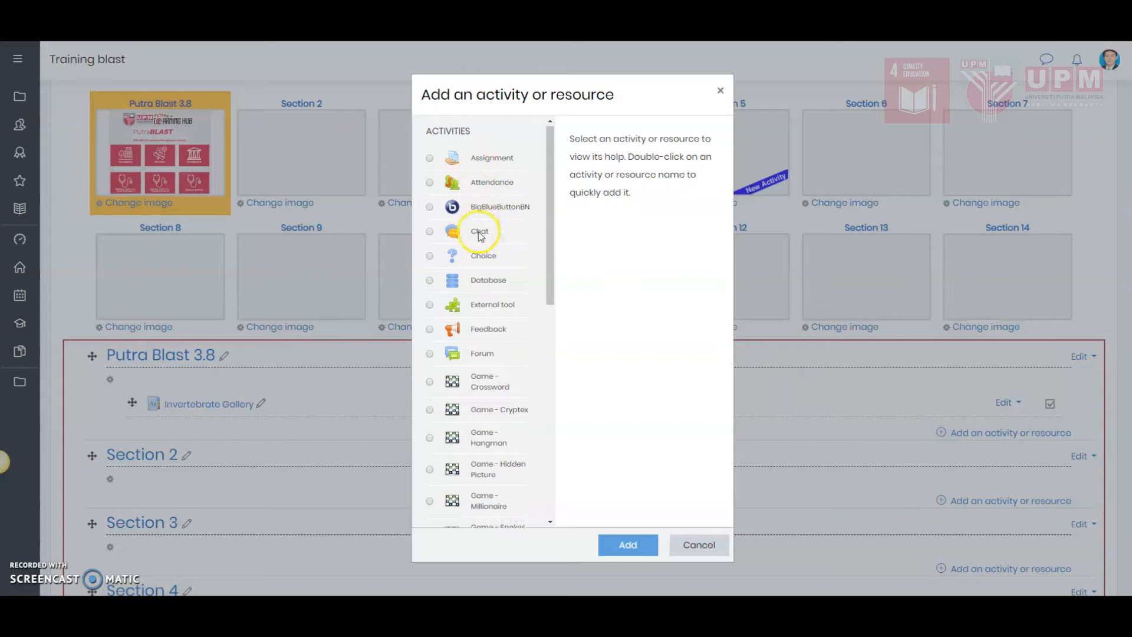
scroll(480, 230, down, 2)
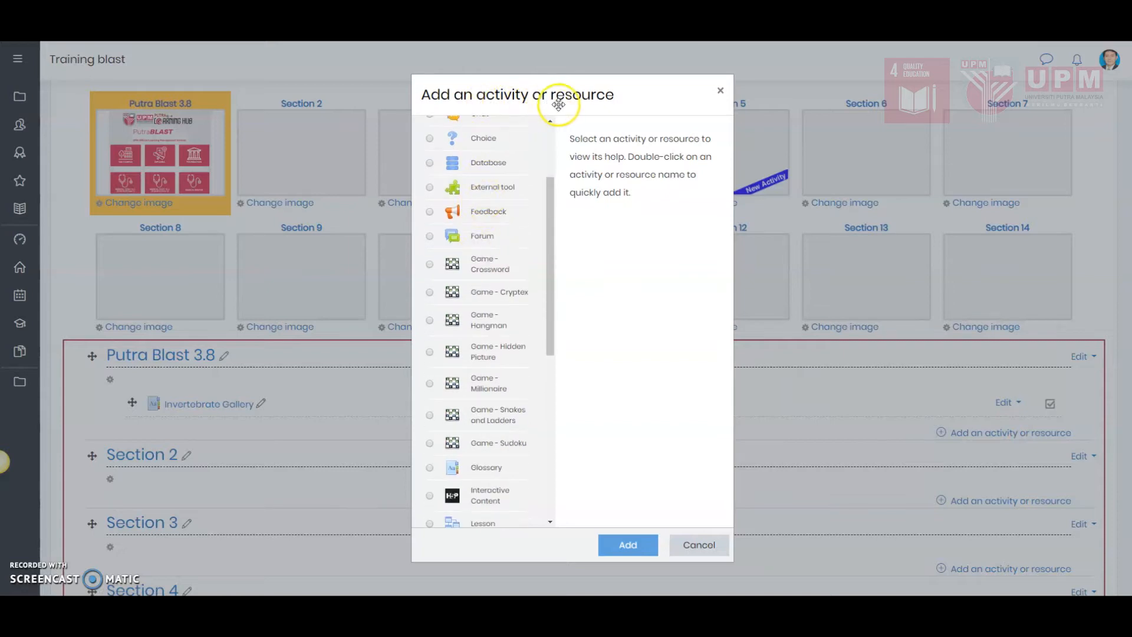
click(472, 270)
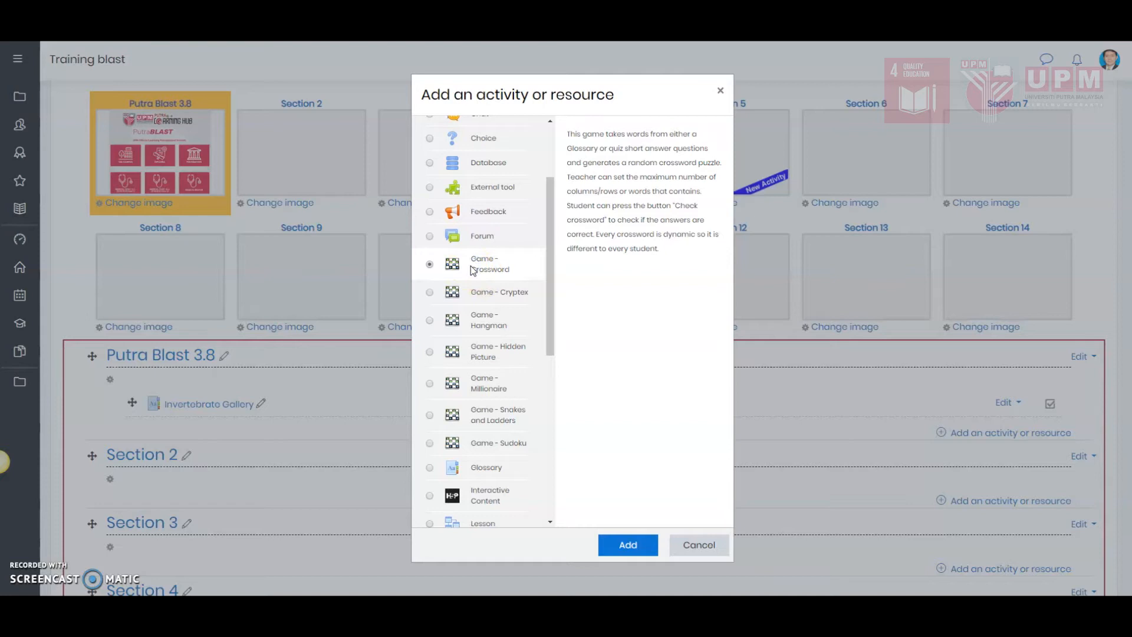
click(649, 170)
click(622, 547)
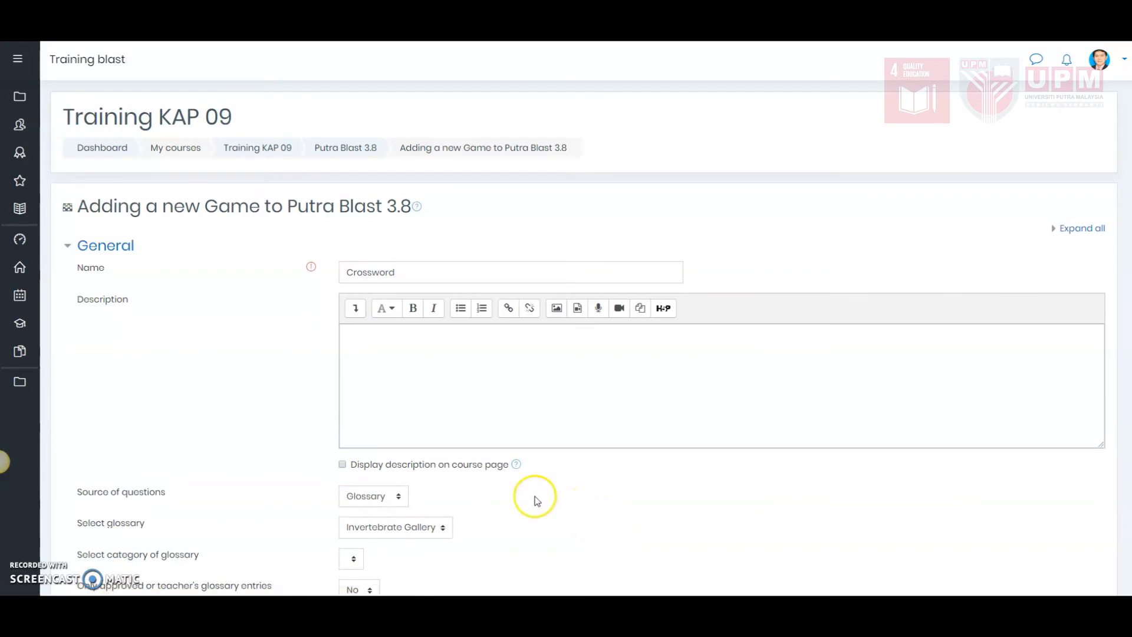
- Name the game "Crossword On Invertebrates" and display the description "Challenge yourself and complete this crossword puzzle with full marks." on the course page
click(423, 271)
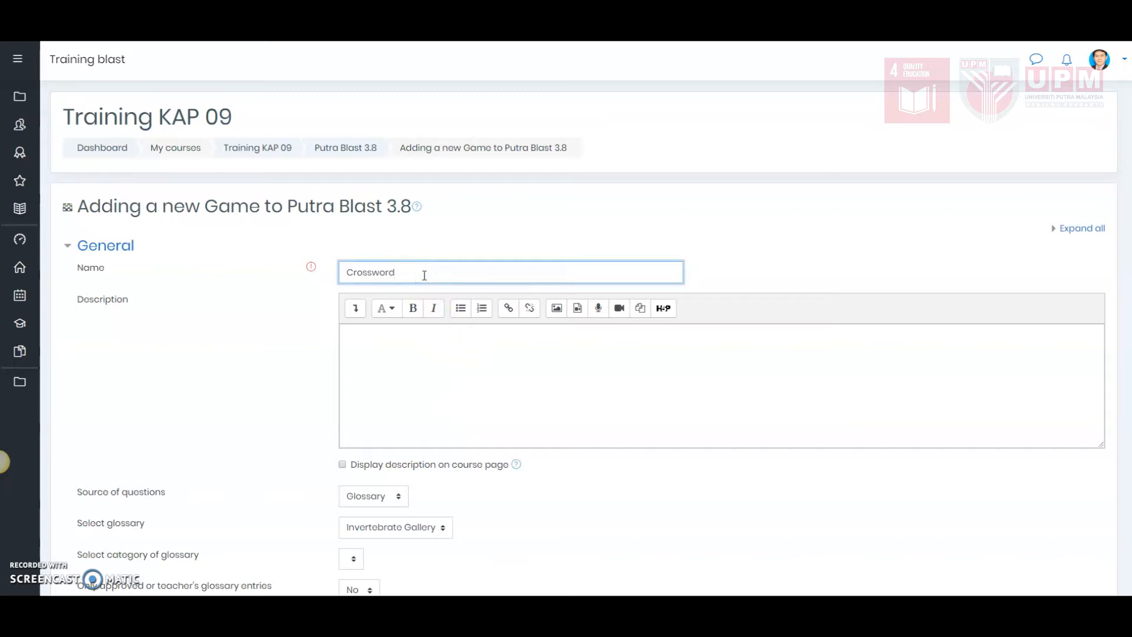
text(On Invertebrates)
click(405, 342)
click(405, 344)
right_click(405, 343)
click(423, 439)
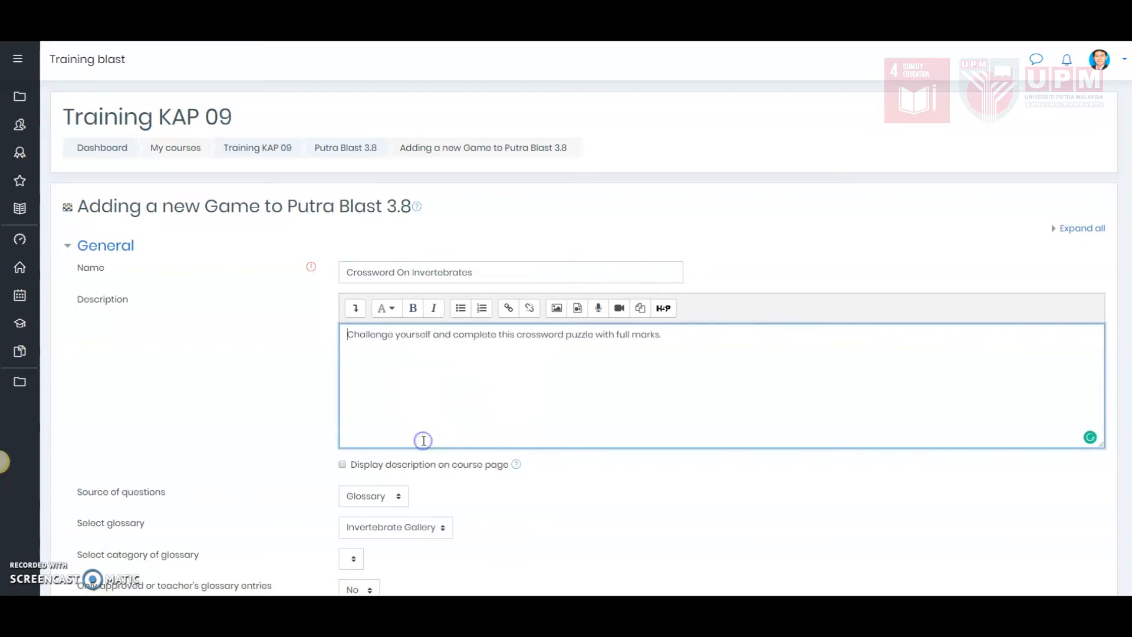
scroll(423, 441, down, 1)
click(342, 404)
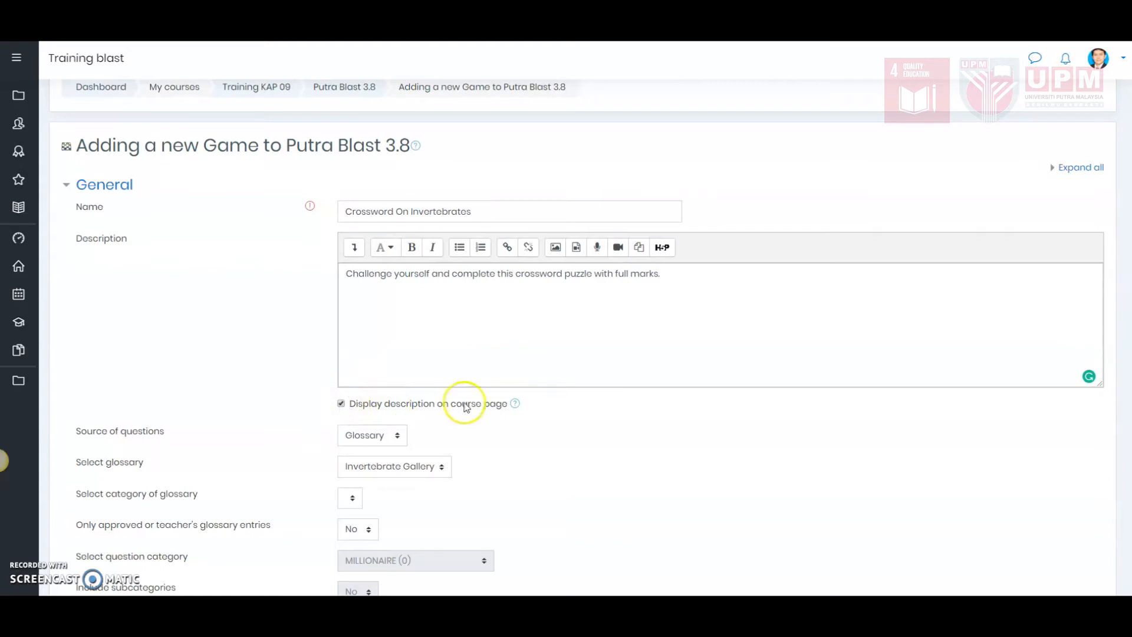
- Set the source of questions to Glossary and choose Invertebrate Gallery as the glossary
scroll(471, 410, down, 1)
scroll(474, 412, down, 2)
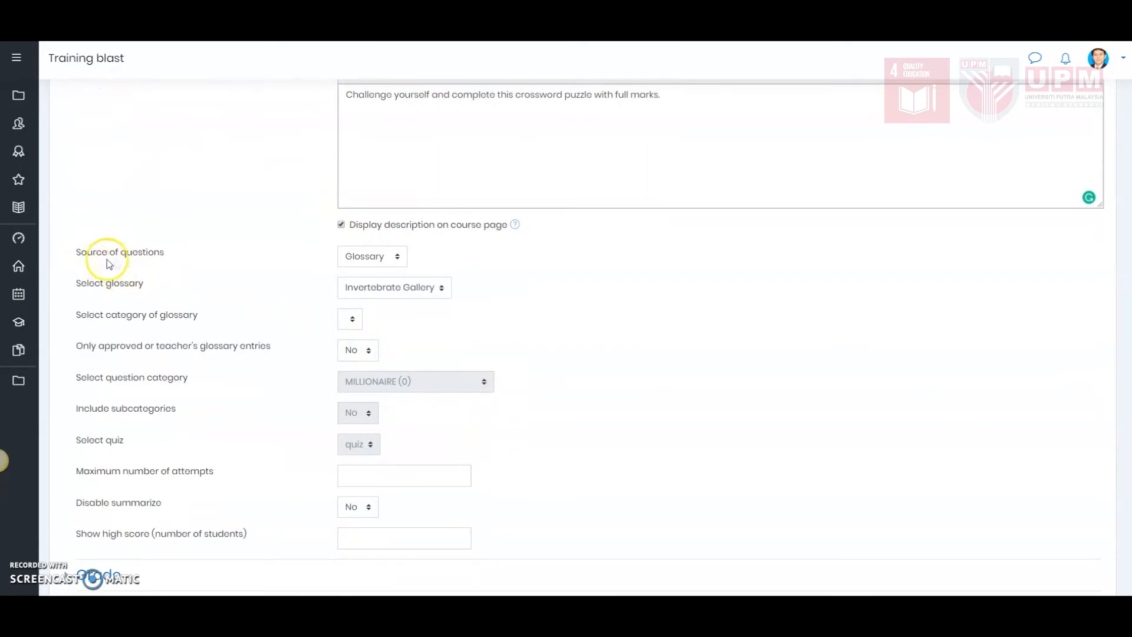
click(166, 261)
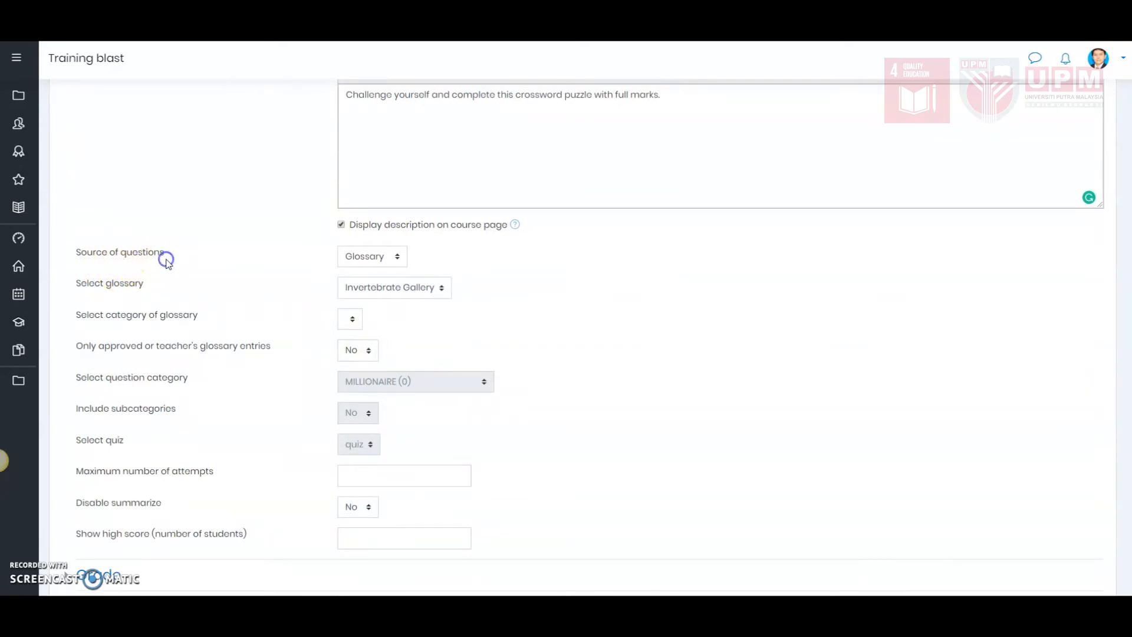
click(396, 258)
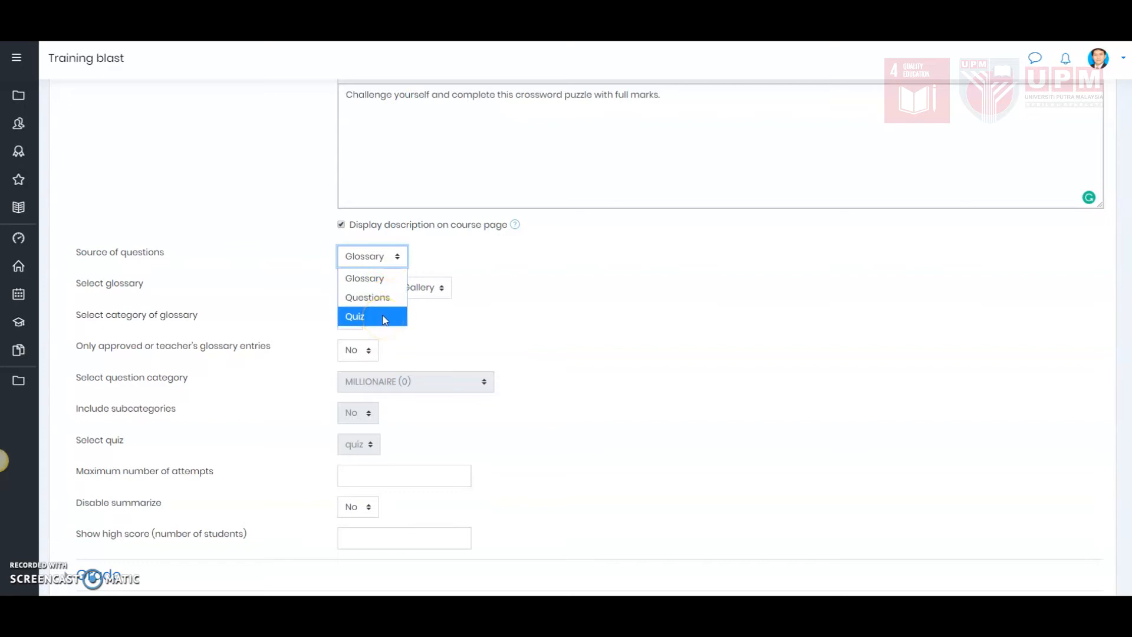
click(382, 284)
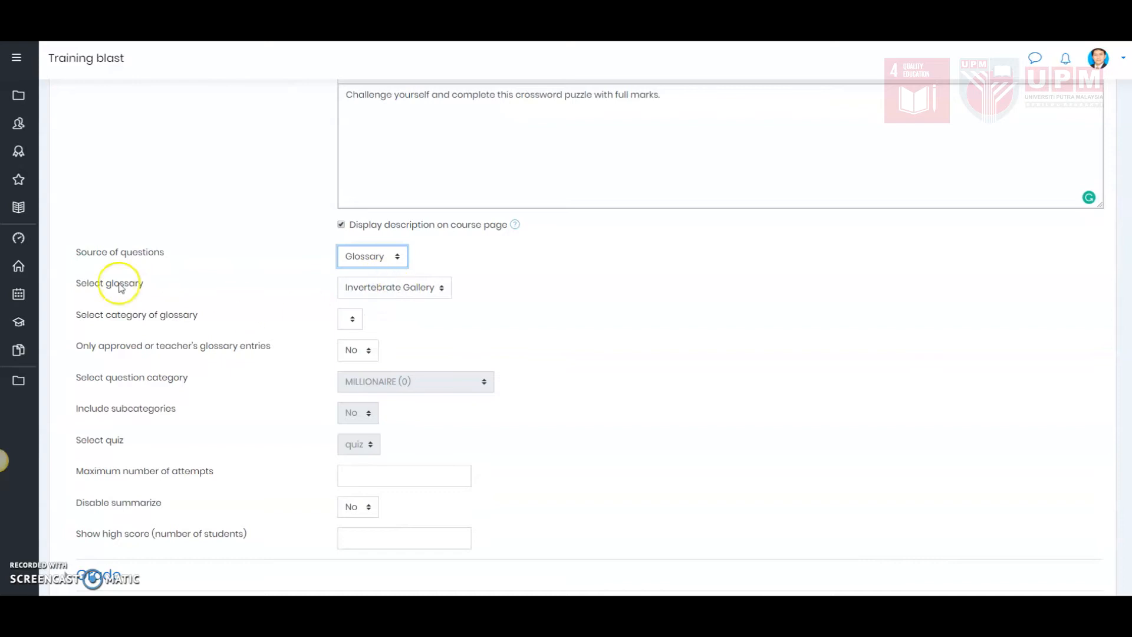
click(370, 289)
click(370, 309)
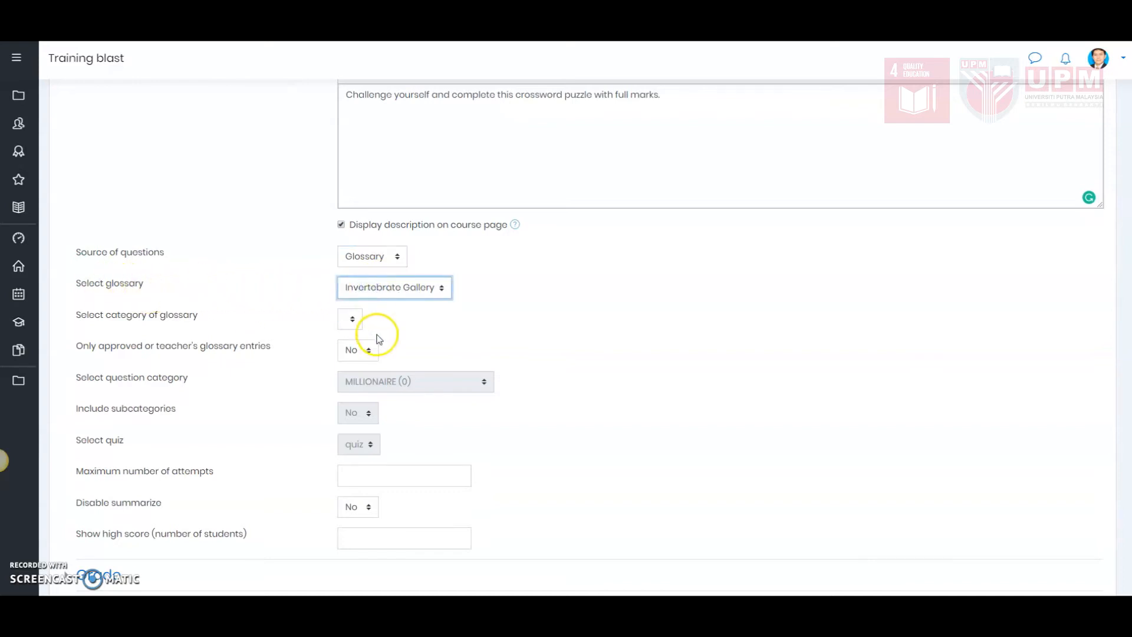
- Set the game's maximum number of attempts to 1
scroll(380, 339, down, 3)
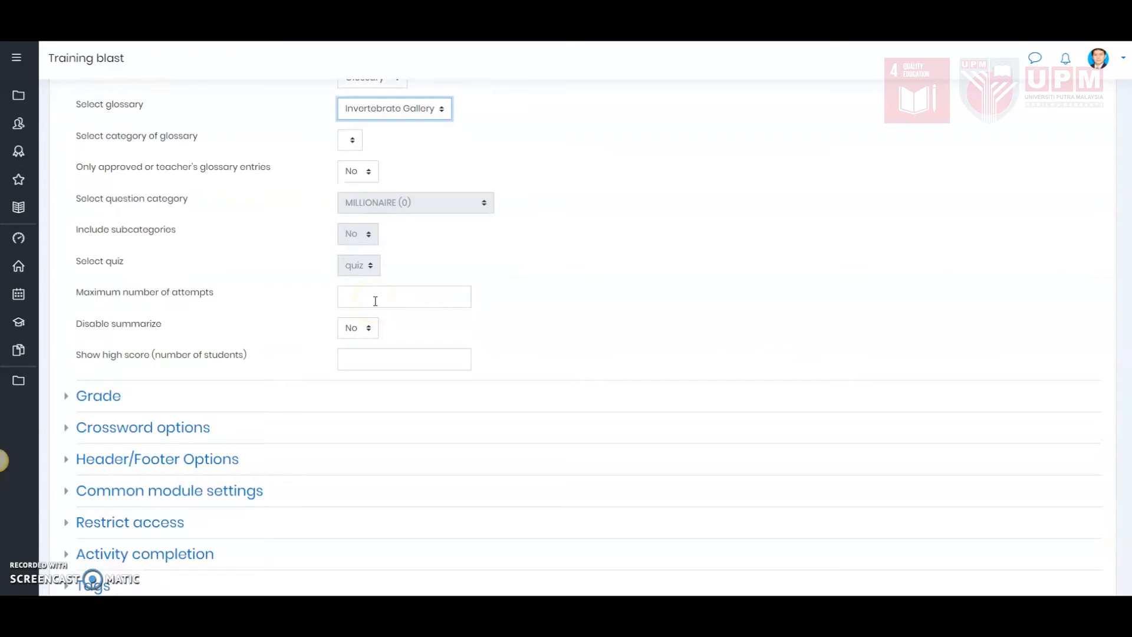
click(375, 298)
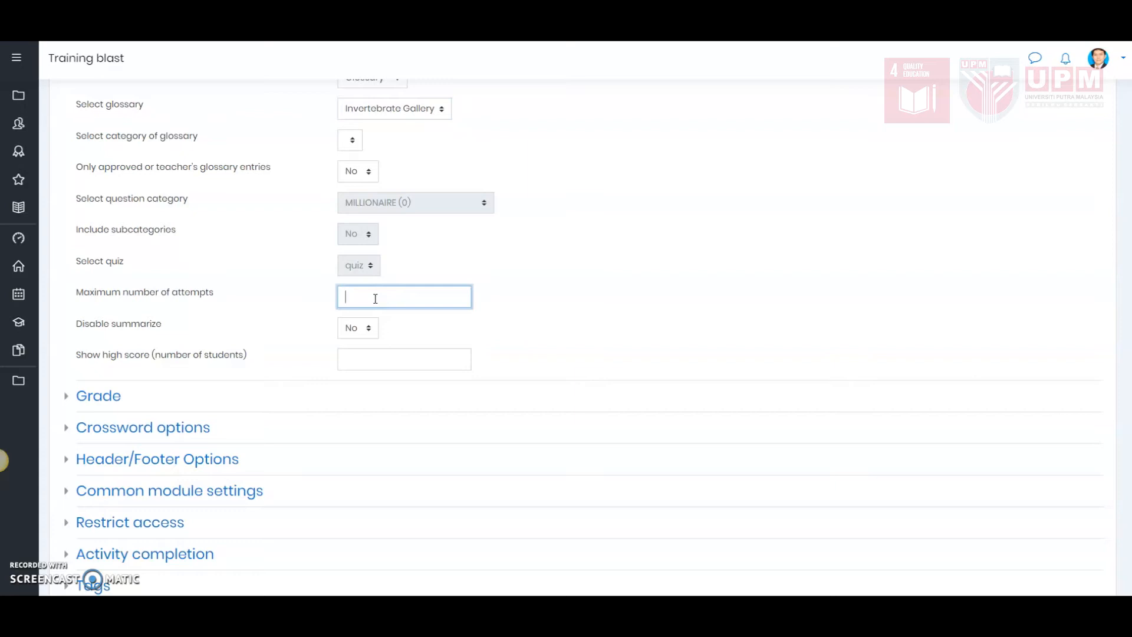
text(1)
- In the crossword options, allow at most 15 columns/rows, a minimum of 1 word and a maximum of 15 words
scroll(354, 348, down, 3)
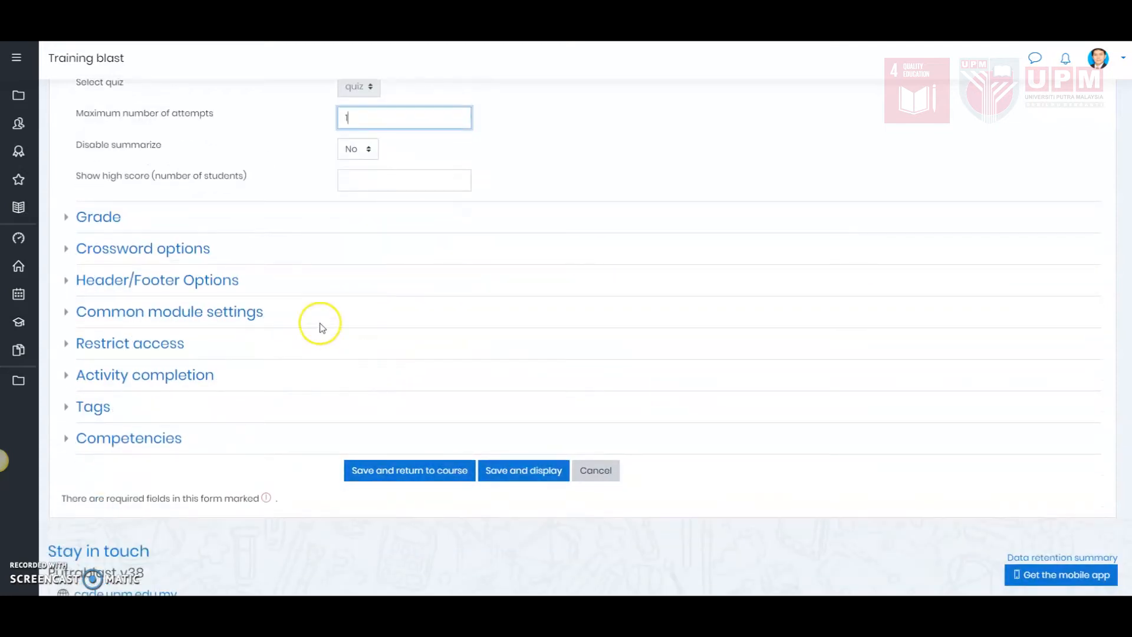
click(127, 253)
click(359, 275)
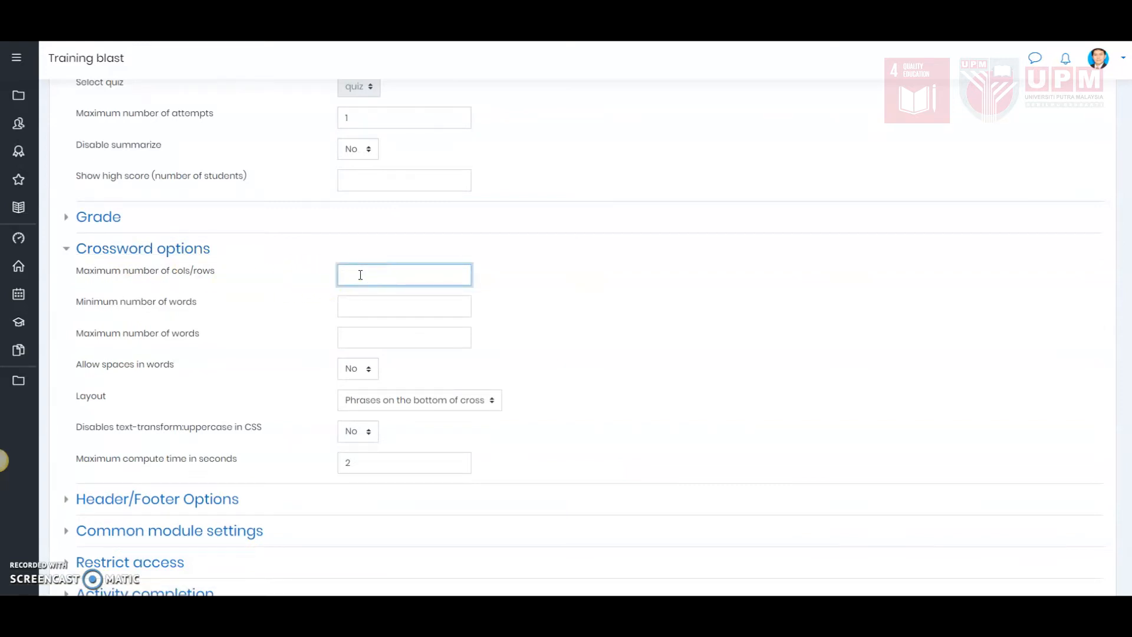
text(15)
click(367, 307)
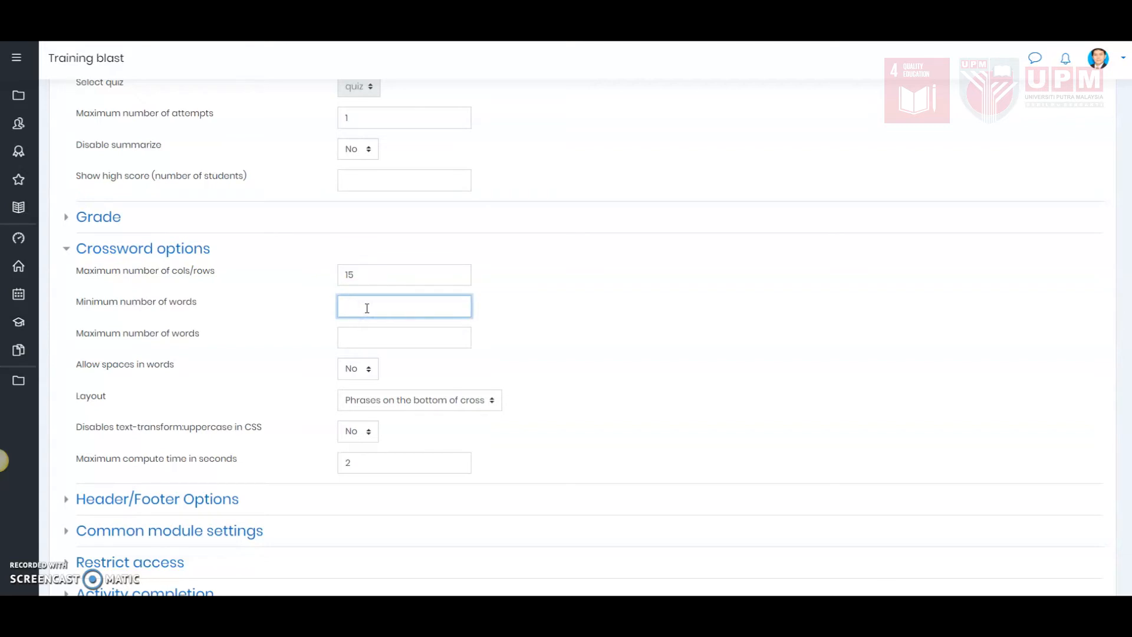
text(1)
click(367, 334)
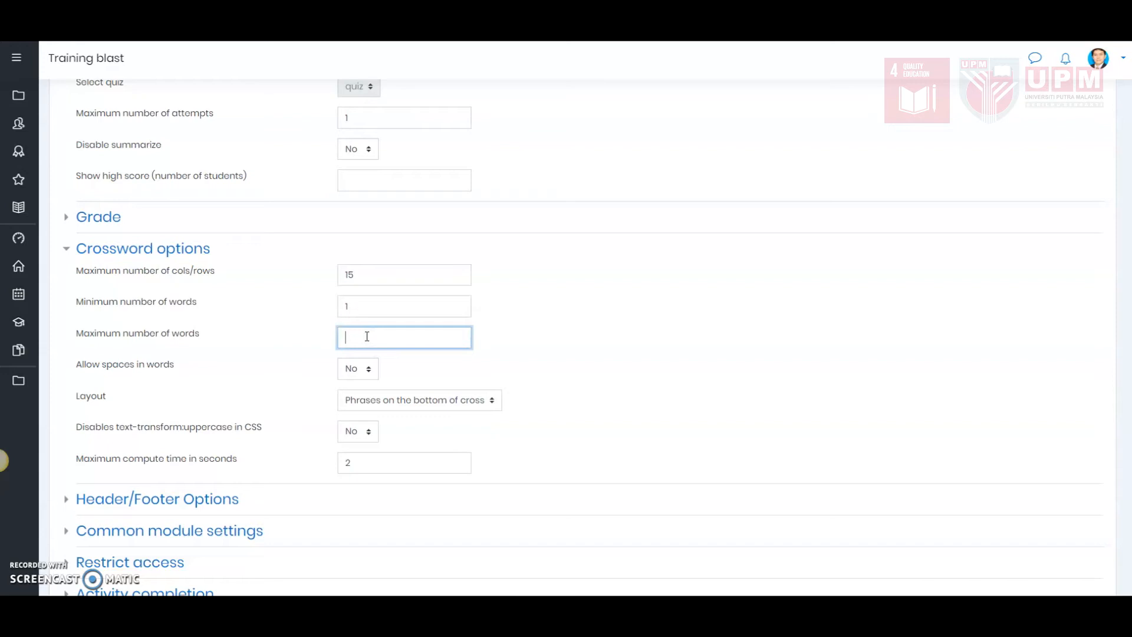
text(15)
- Keep spaces in words disallowed and use the layout "Phrases on the bottom of cross"
click(355, 369)
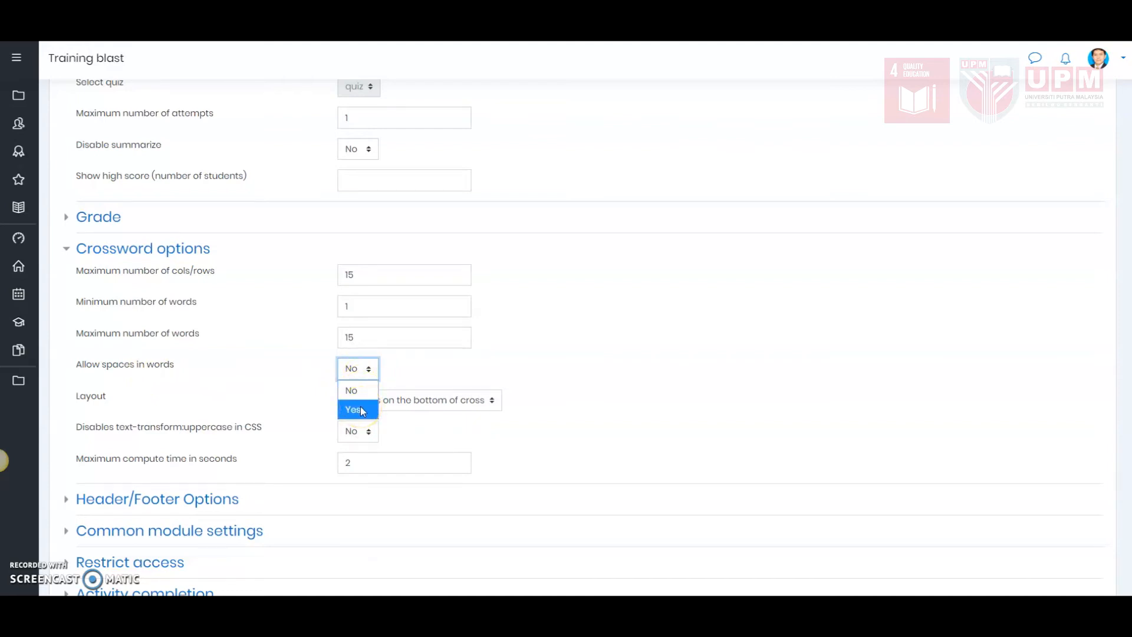
click(361, 391)
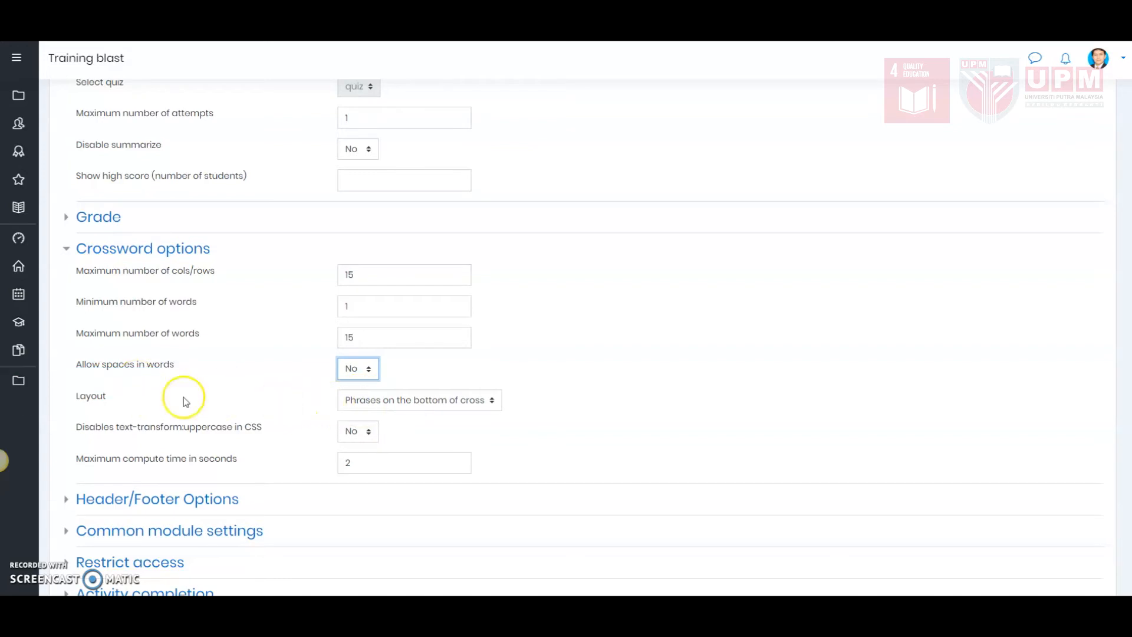
scroll(168, 400, down, 2)
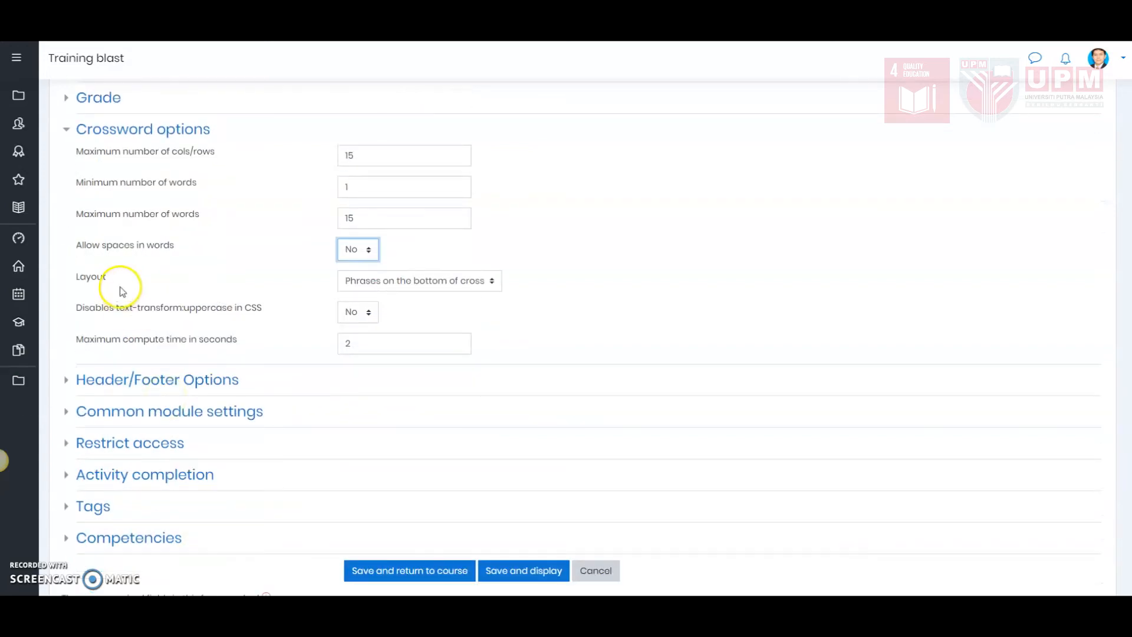
click(446, 286)
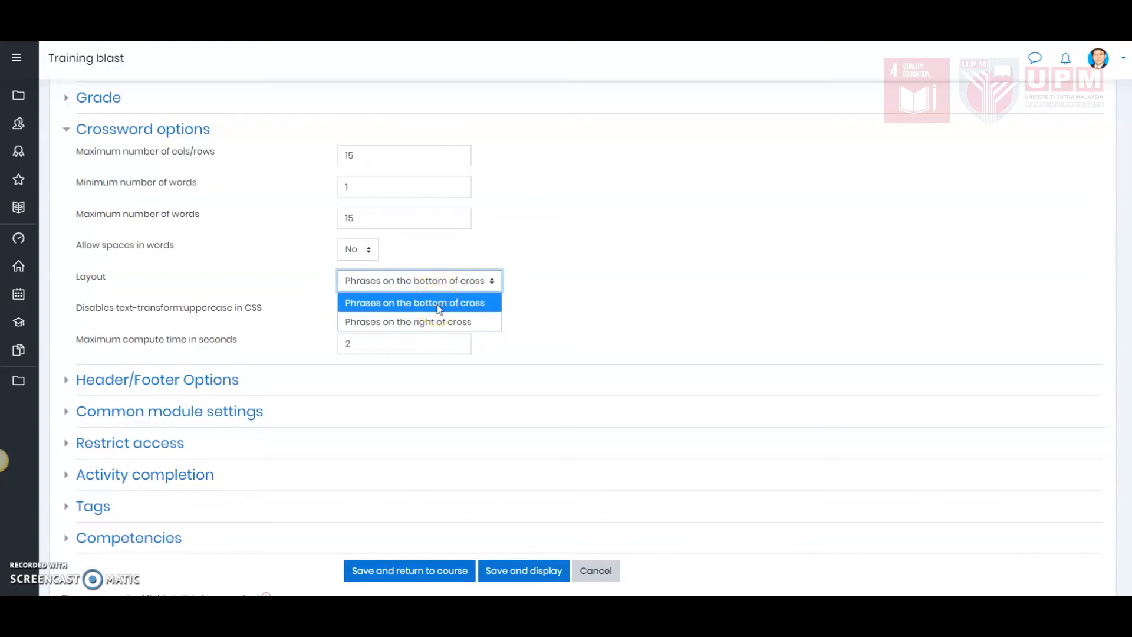
click(439, 308)
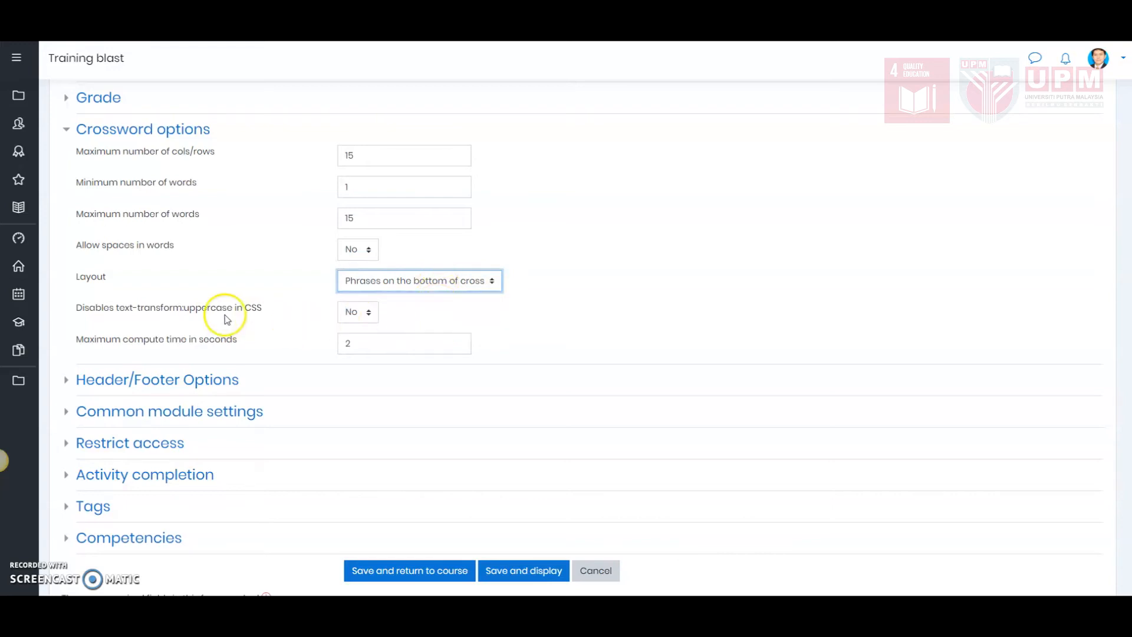
- Review the activity completion and competencies settings, and save the game, returning to the course
scroll(224, 319, down, 1)
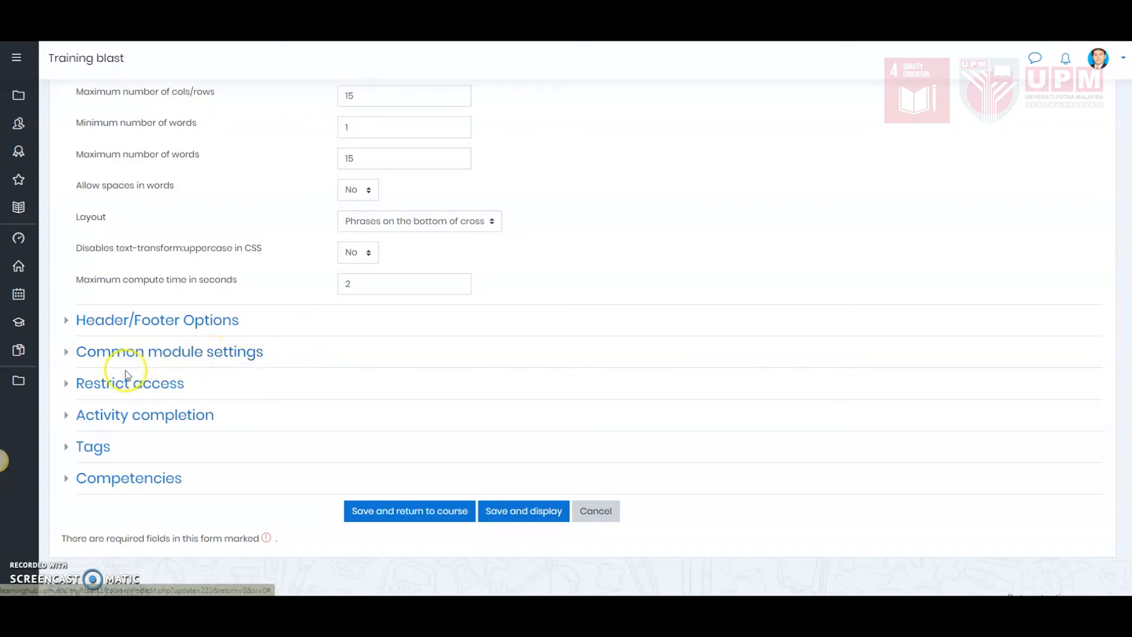
click(101, 417)
scroll(101, 420, down, 4)
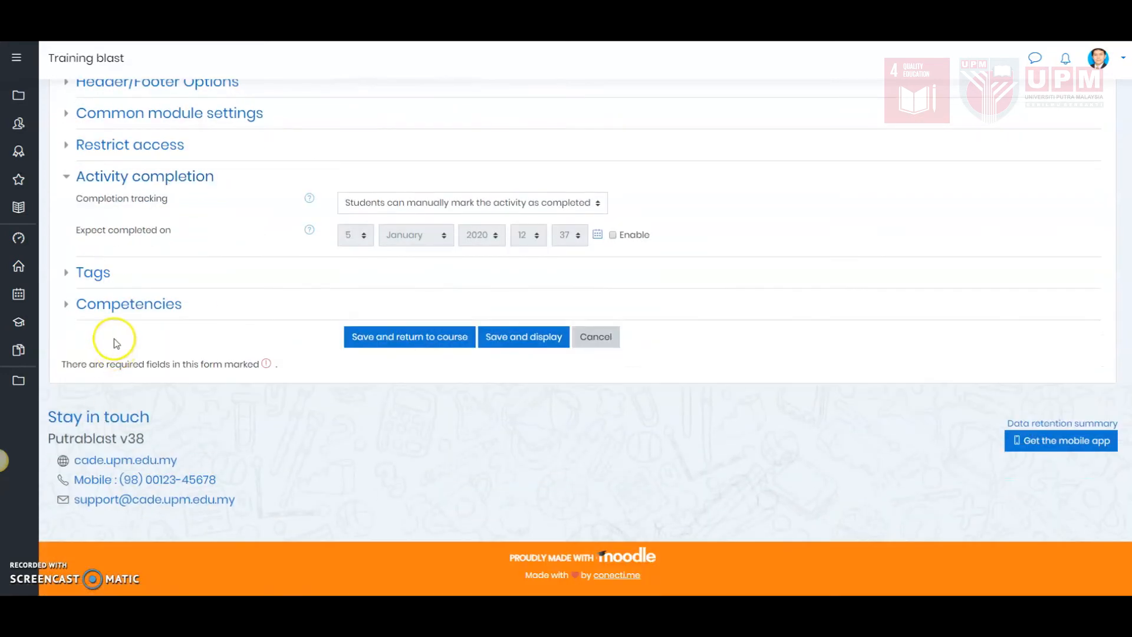
click(107, 304)
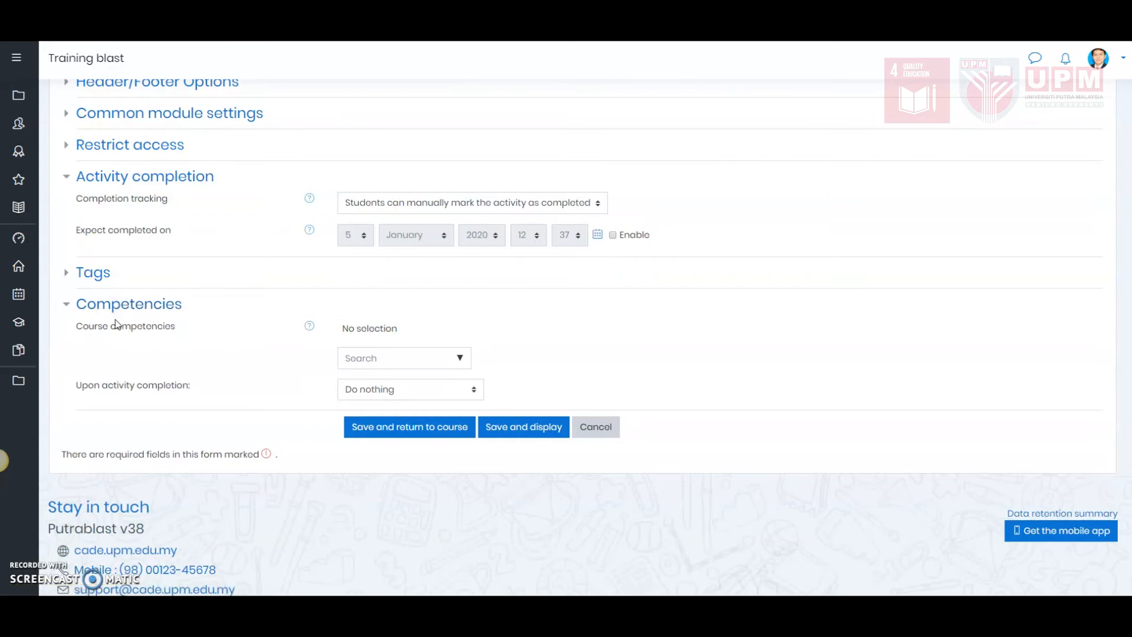
scroll(116, 323, down, 2)
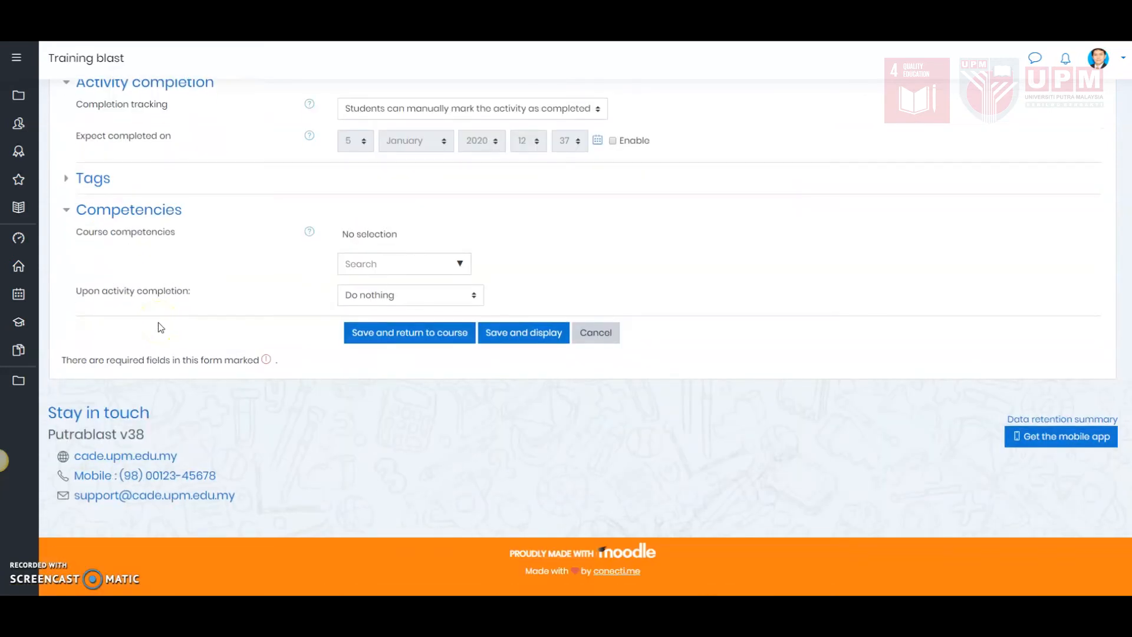
click(388, 334)
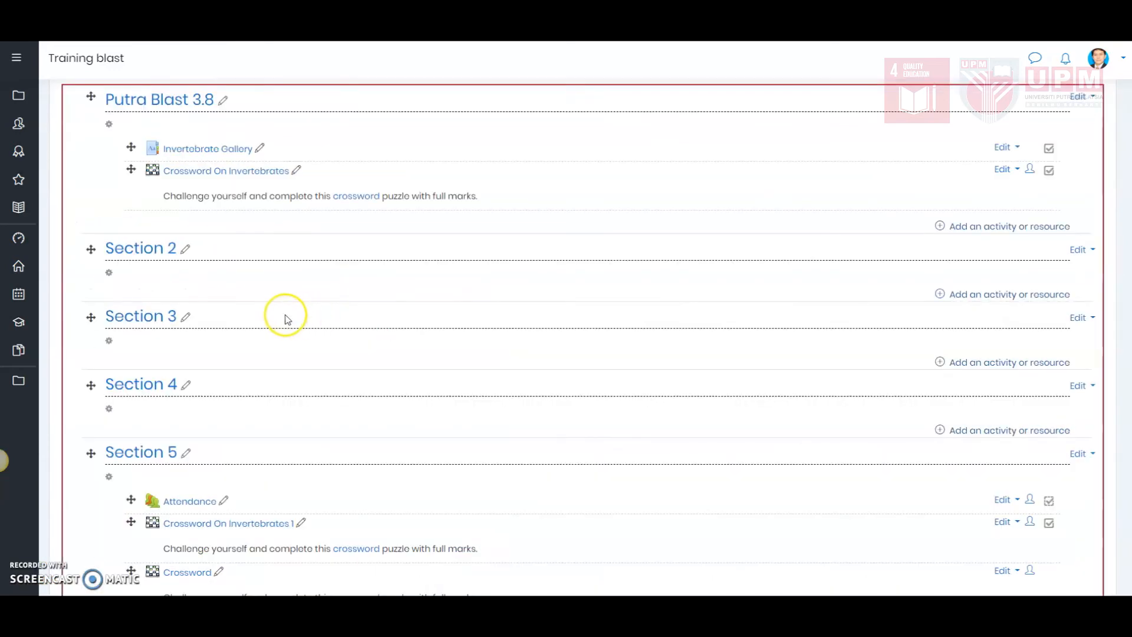
- Open Crossword On Invertebrates in the Putra Blast 3.8 section and start a game attempt
scroll(287, 319, up, 1)
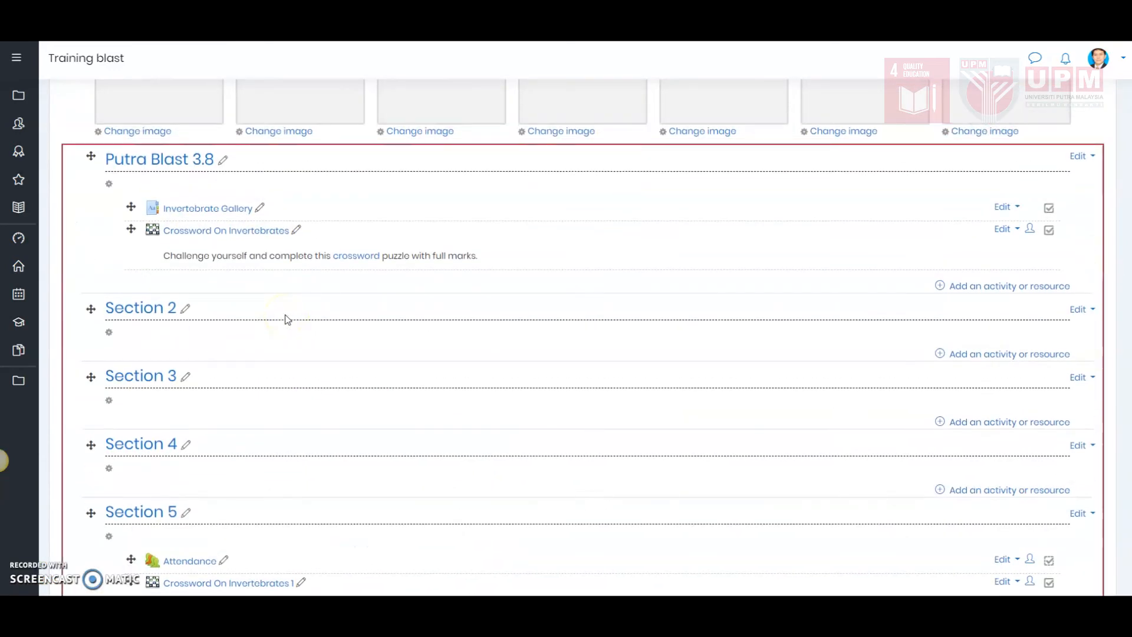
click(206, 233)
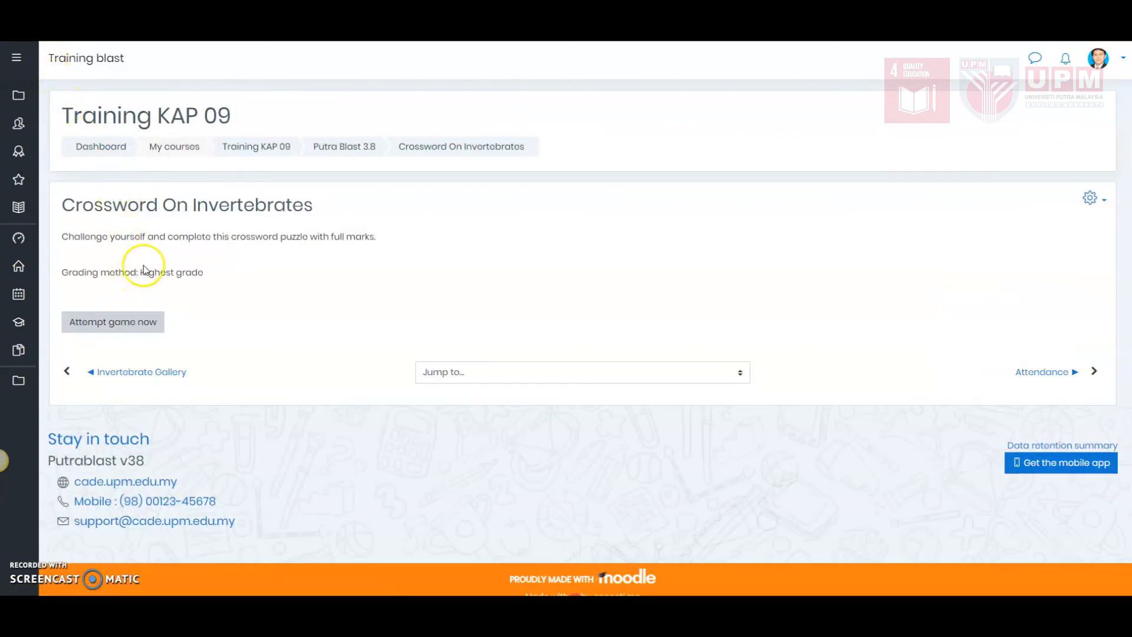
click(135, 324)
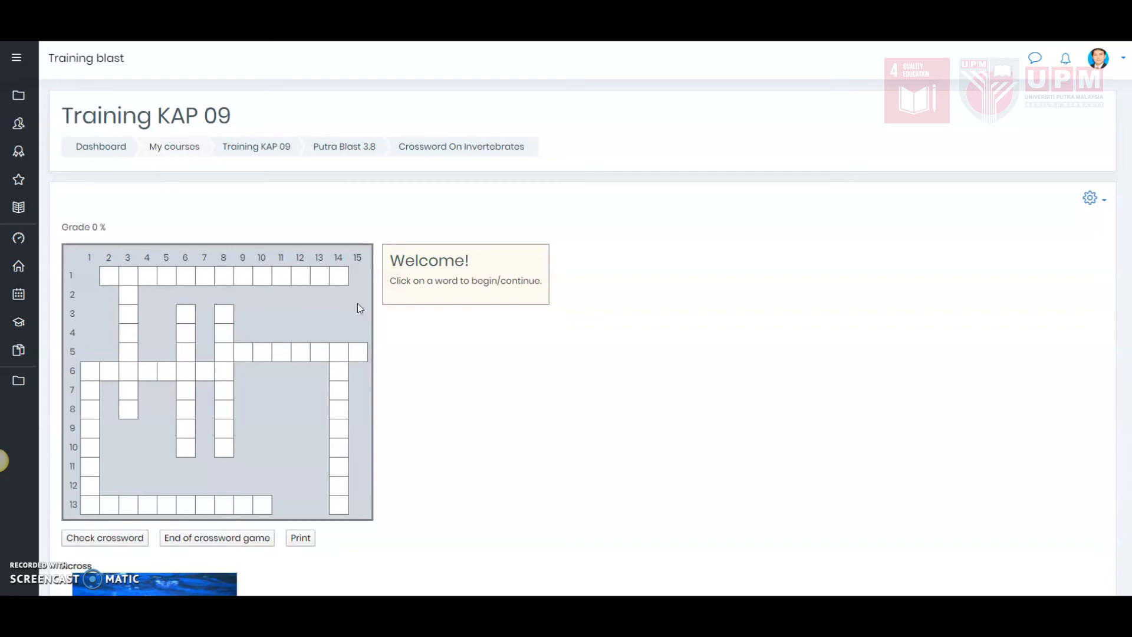
- Examine the picture clues and word lengths of the across and down entries in the crossword grid
scroll(357, 303, down, 5)
click(132, 135)
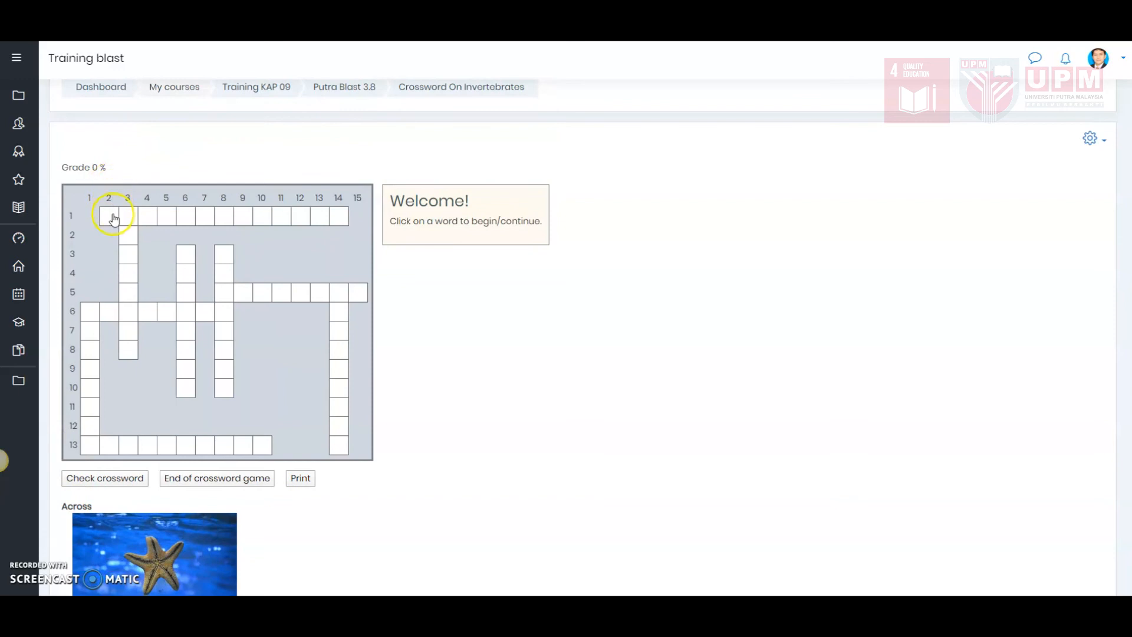
click(112, 217)
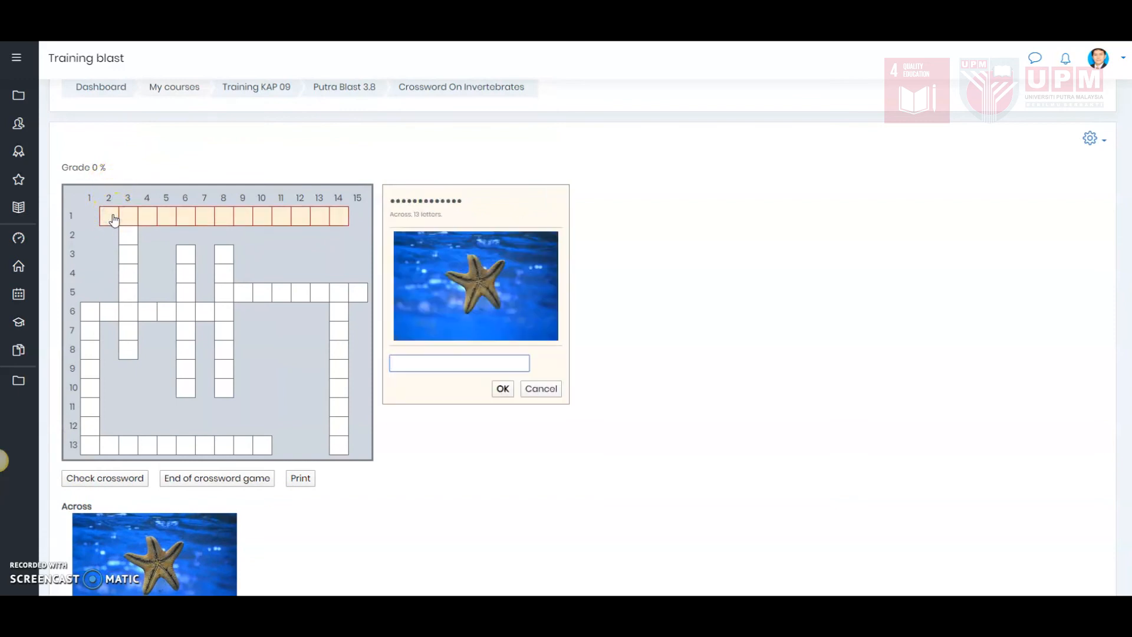
click(129, 227)
click(174, 255)
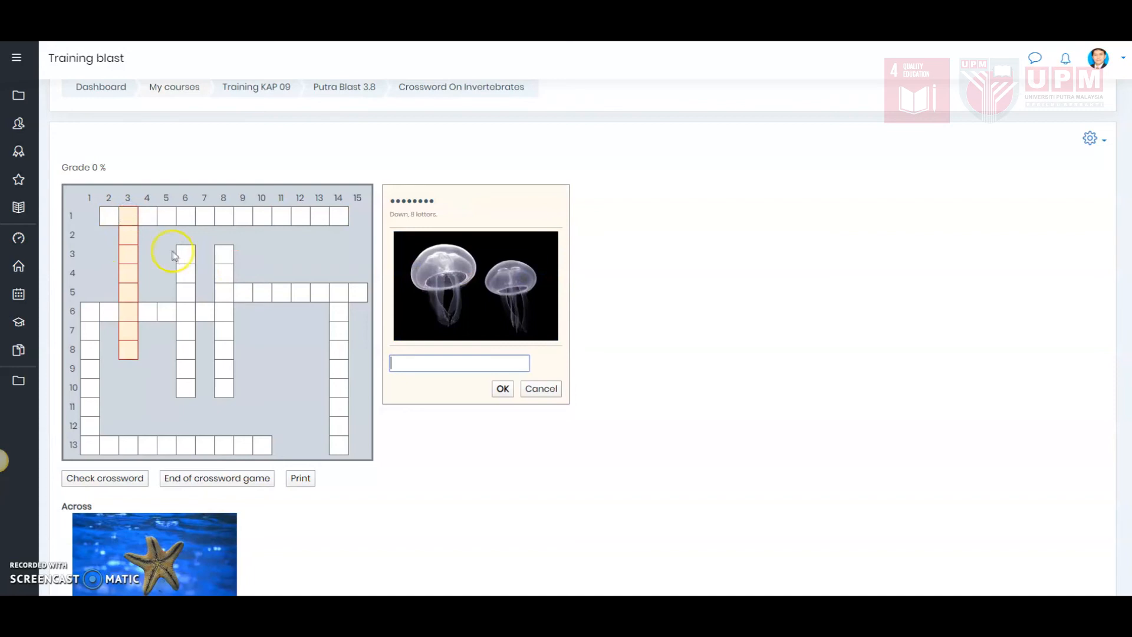
click(228, 254)
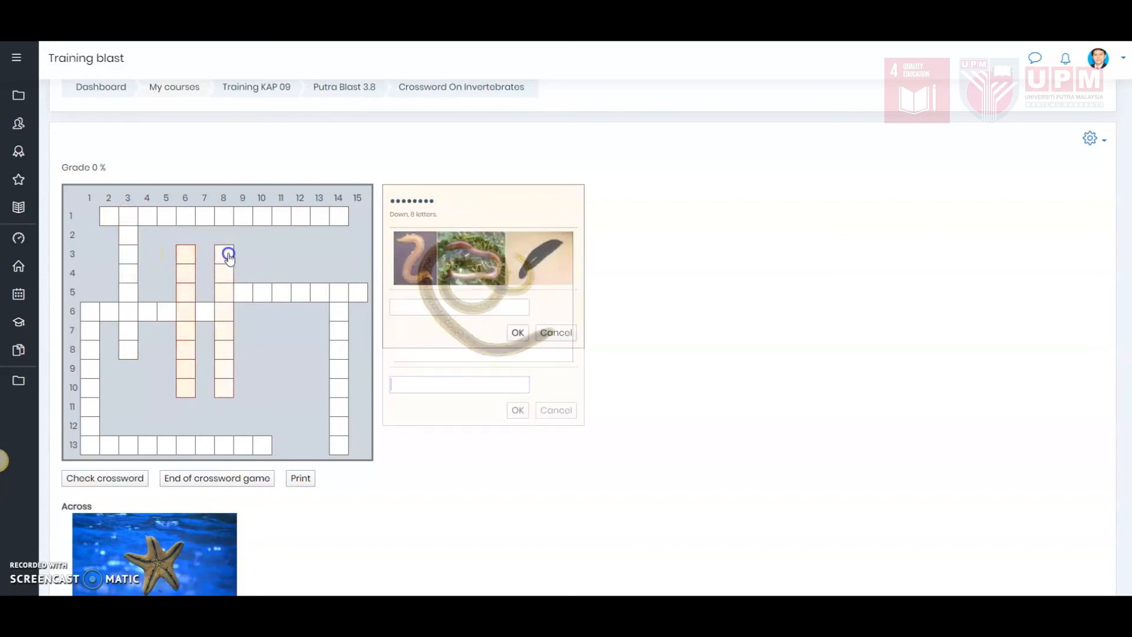
click(225, 293)
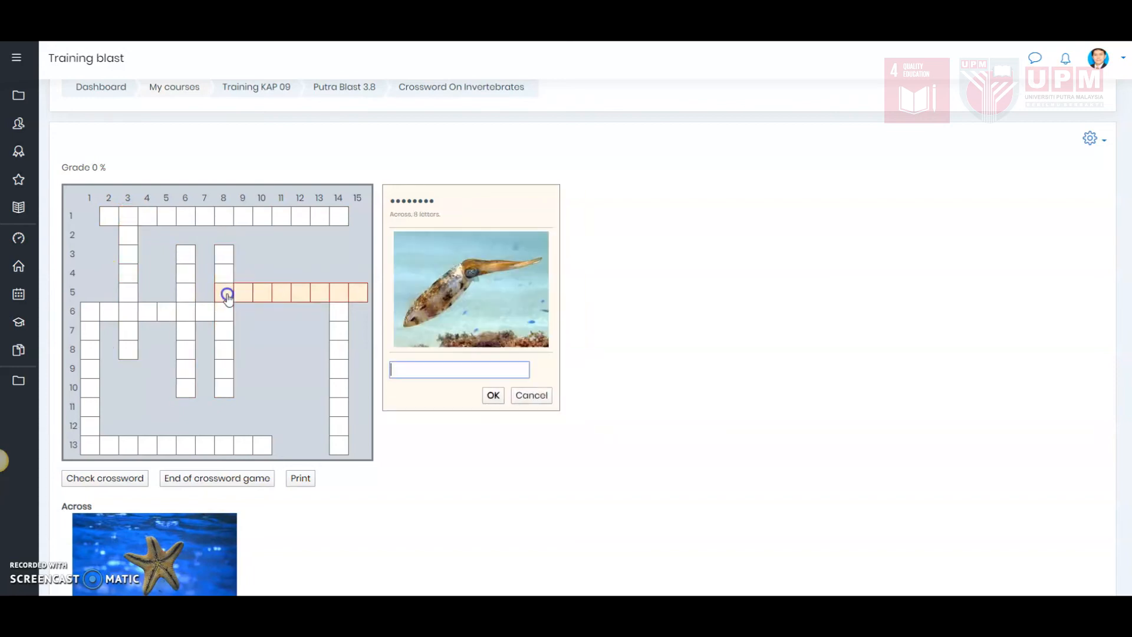
click(91, 317)
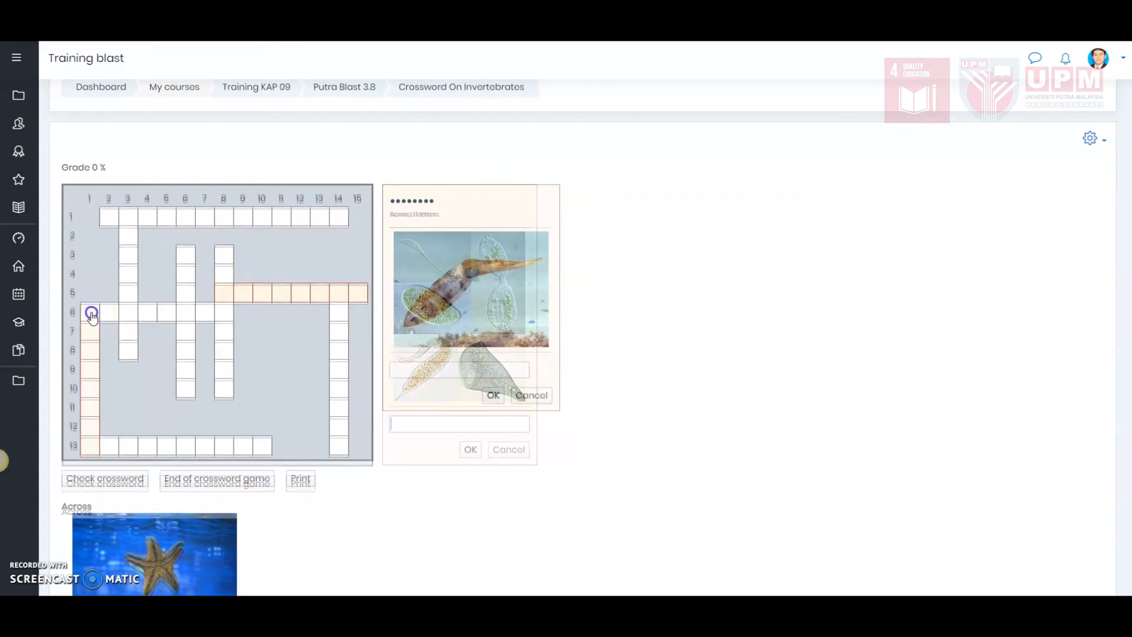
click(89, 451)
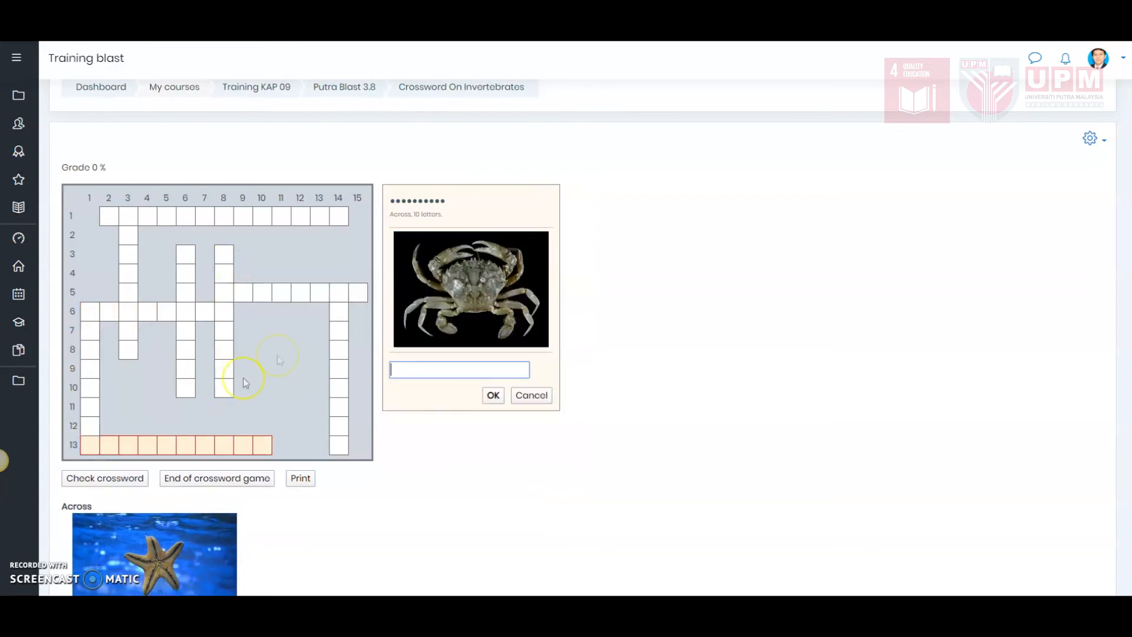
click(339, 294)
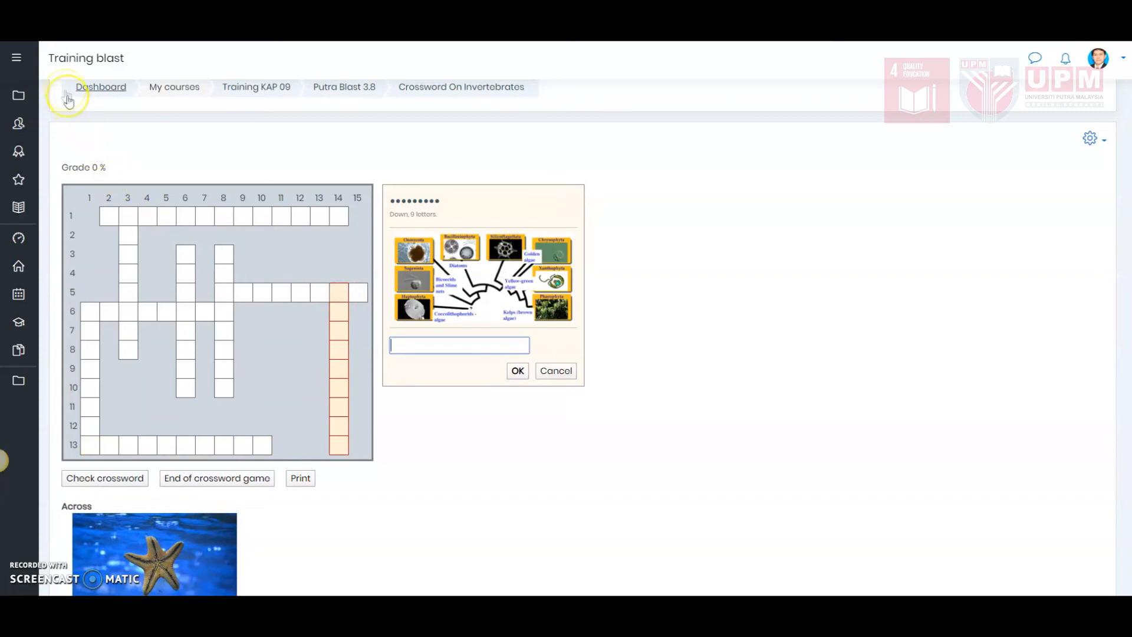
click(22, 46)
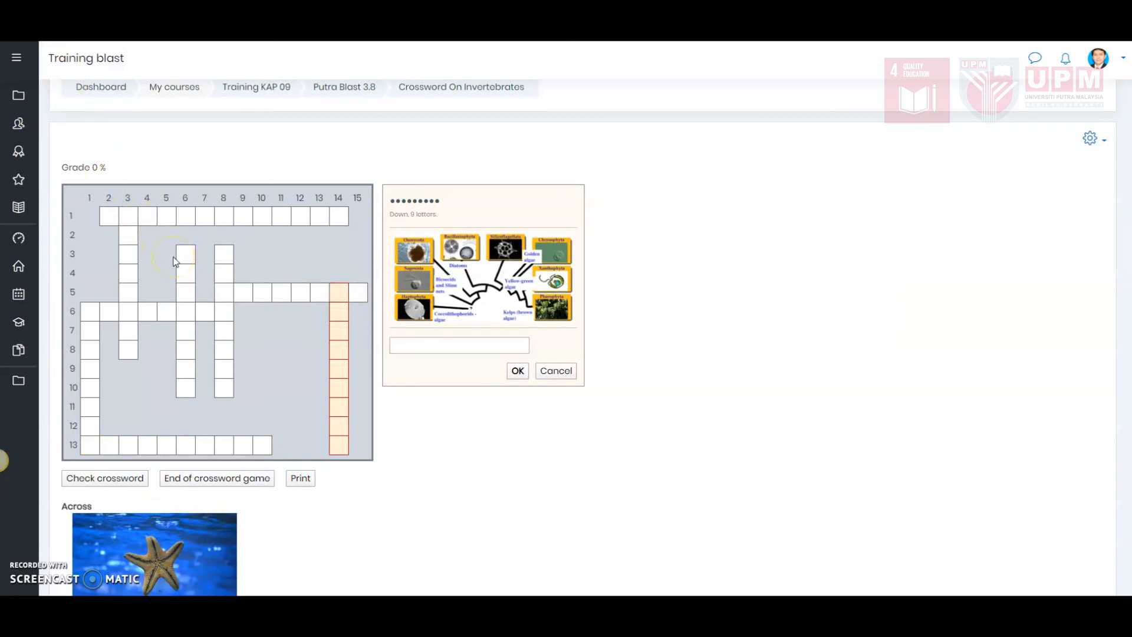
- Answer the row 5 across word with MOLLUSCA and the column 8 down word with NEMATODA
click(223, 295)
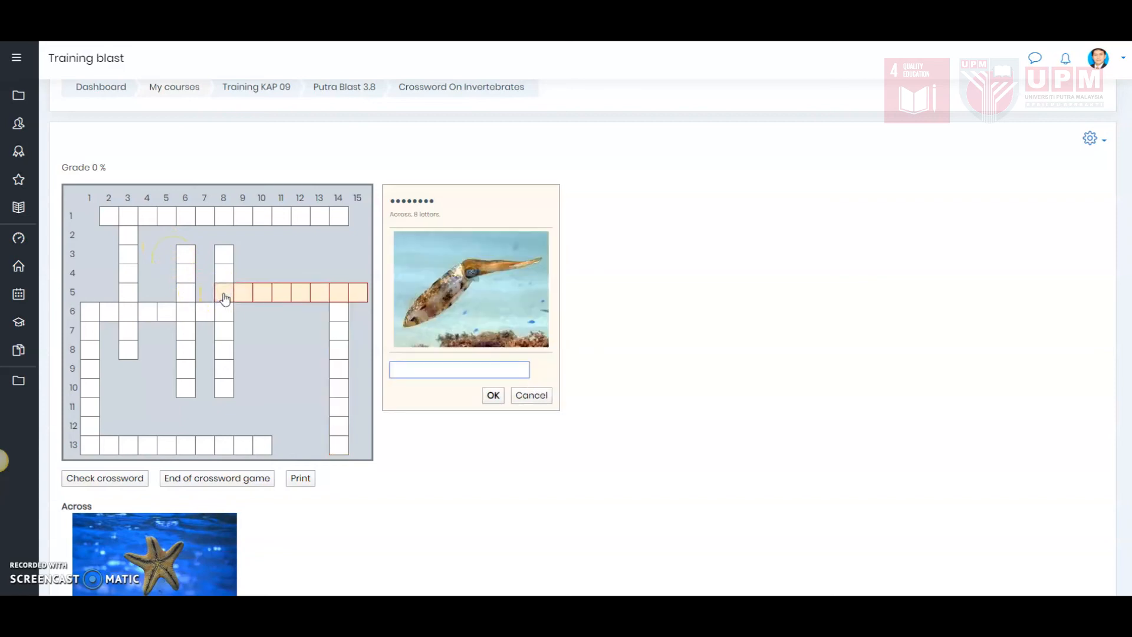
click(415, 378)
text(MOLLUSCA)
click(493, 395)
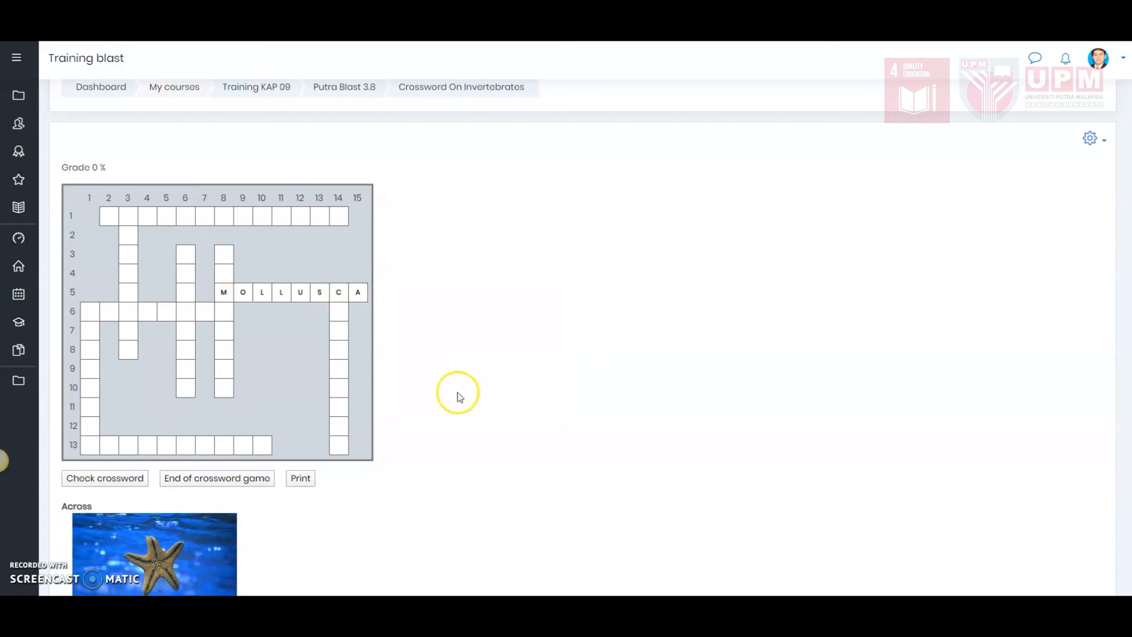
click(223, 254)
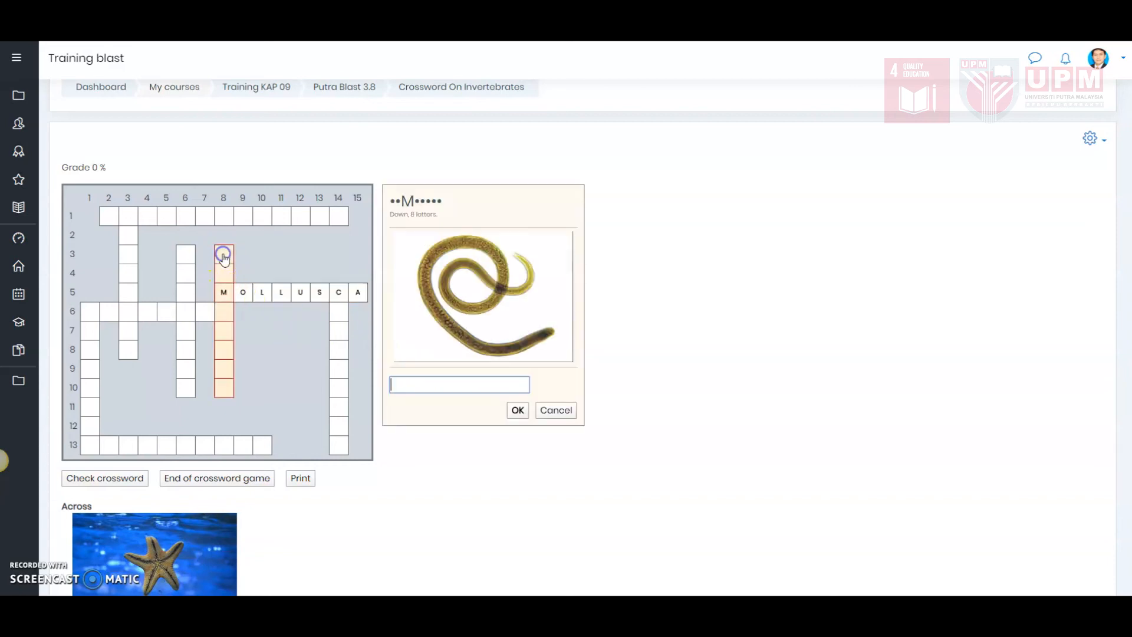
text(NEMATODA)
click(518, 409)
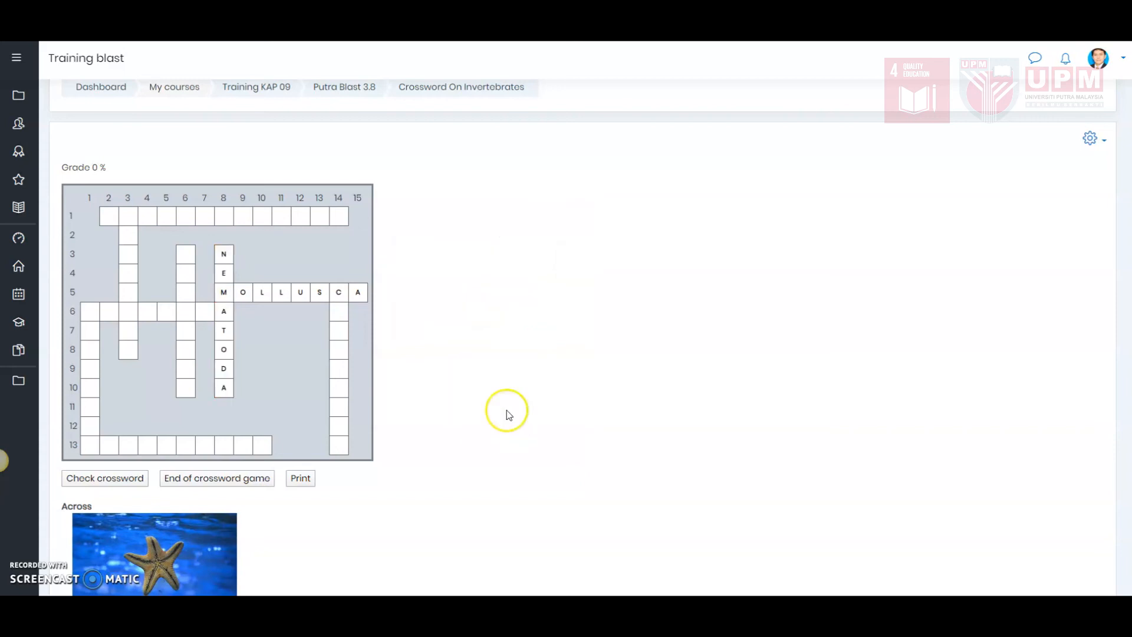
- Answer the column 6 down word, illustrated by three worms, with ANNELIDI
click(190, 262)
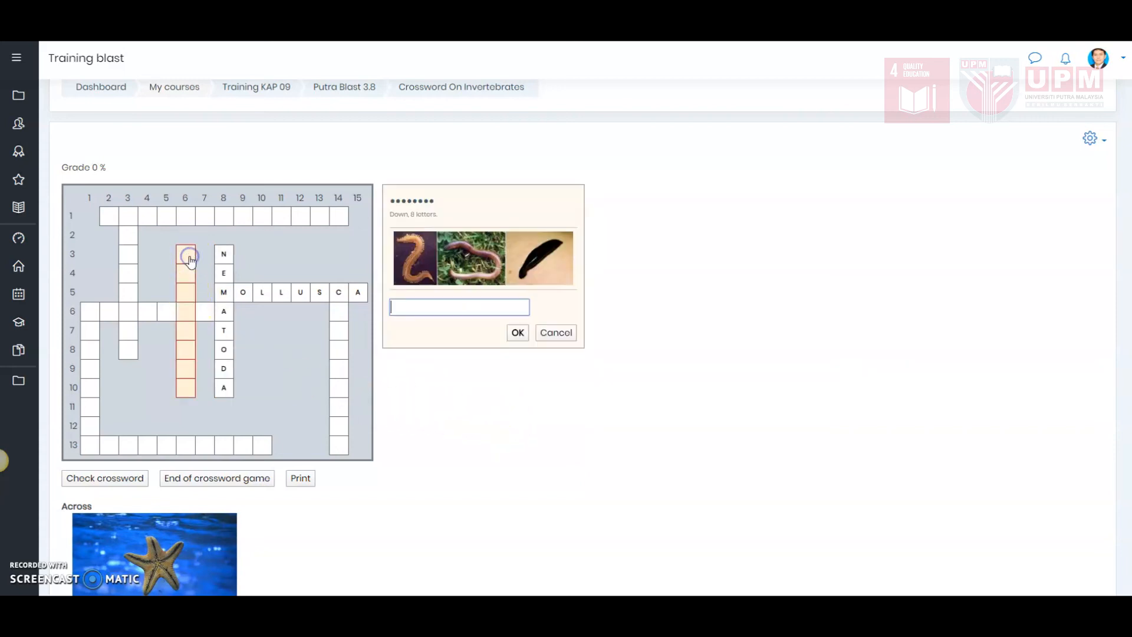
click(408, 306)
text(ANNELIDI)
click(517, 332)
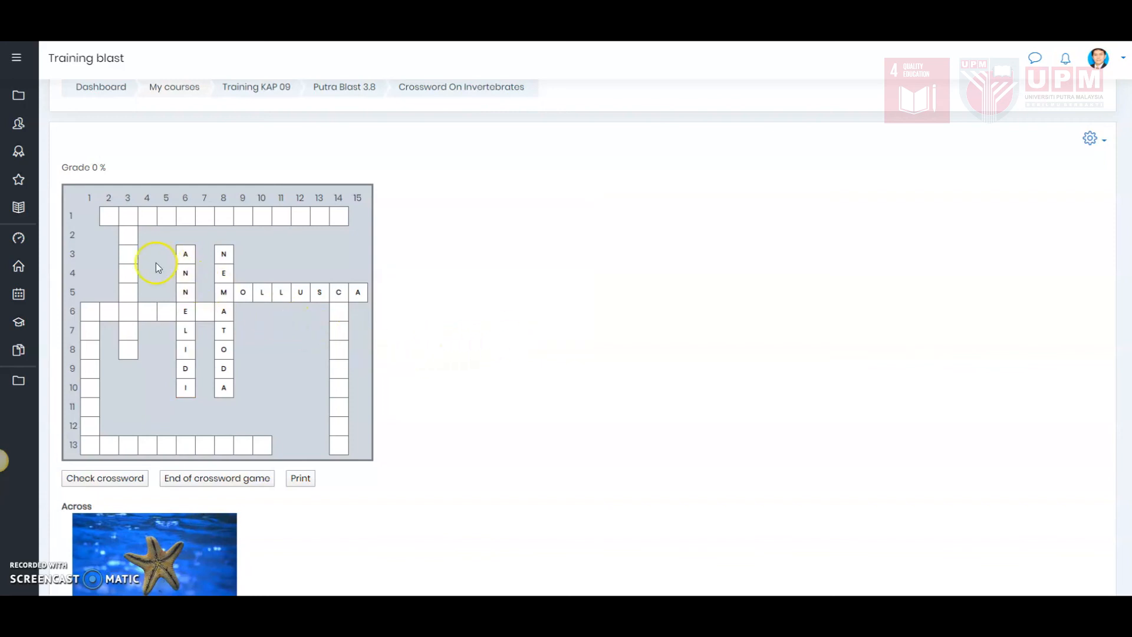
- Check the crossword and correct the column 6 down answer to ANNELIDA
click(114, 482)
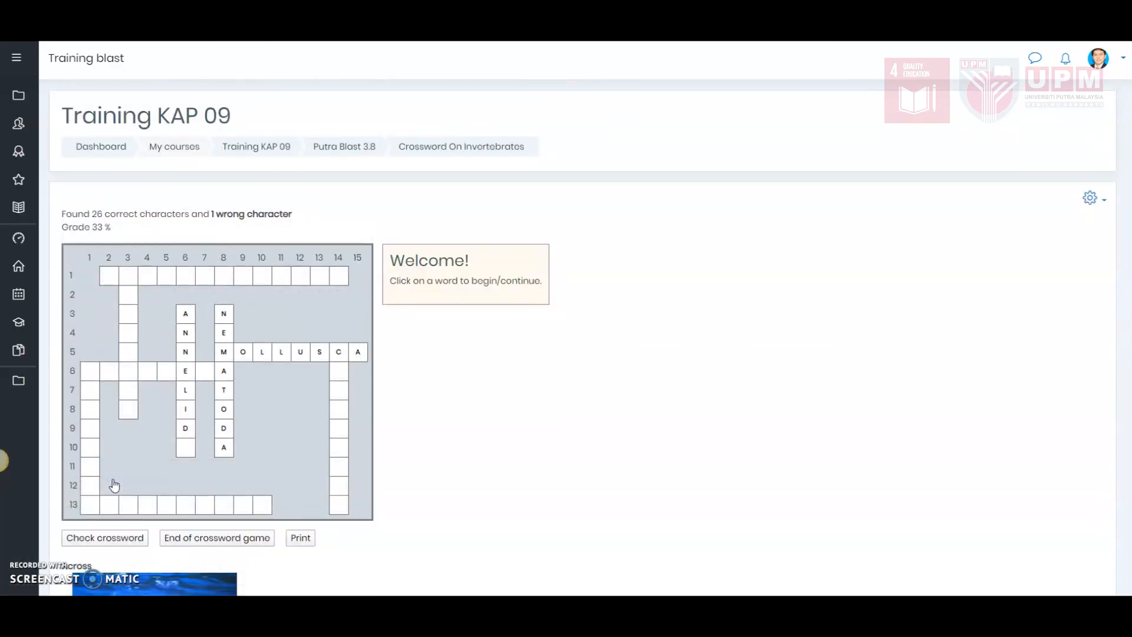
scroll(189, 434, down, 2)
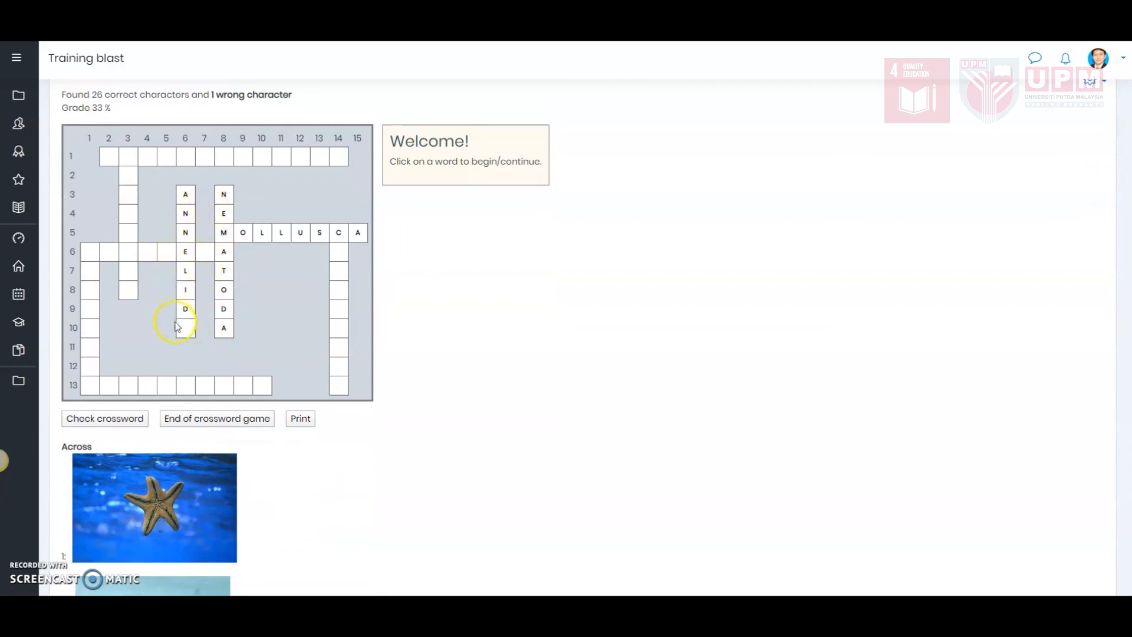
click(186, 200)
click(398, 249)
text(ANNELIDA)
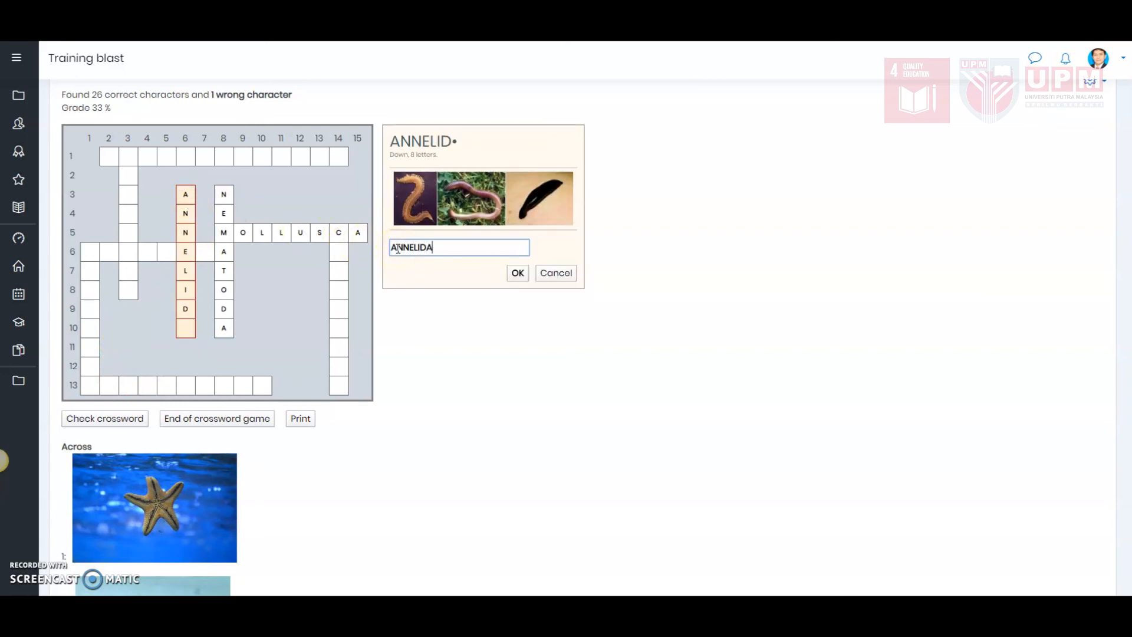
click(516, 272)
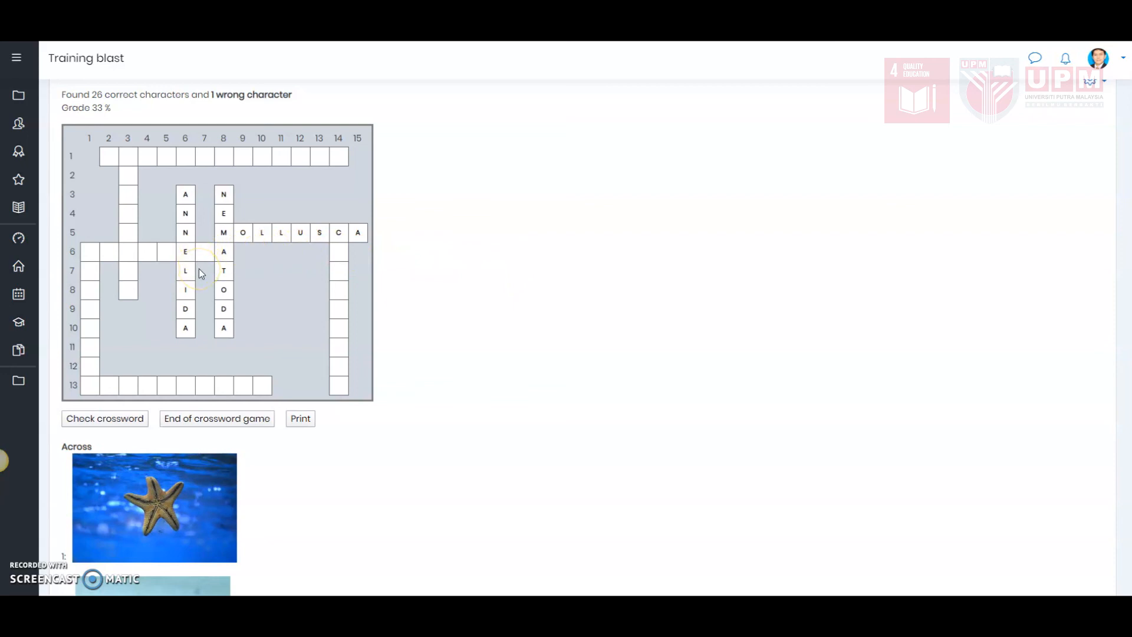
- End the crossword game, and reopen Crossword On Invertebrates from the Training KAP 09 course to review the attempt summary and final grade
click(206, 420)
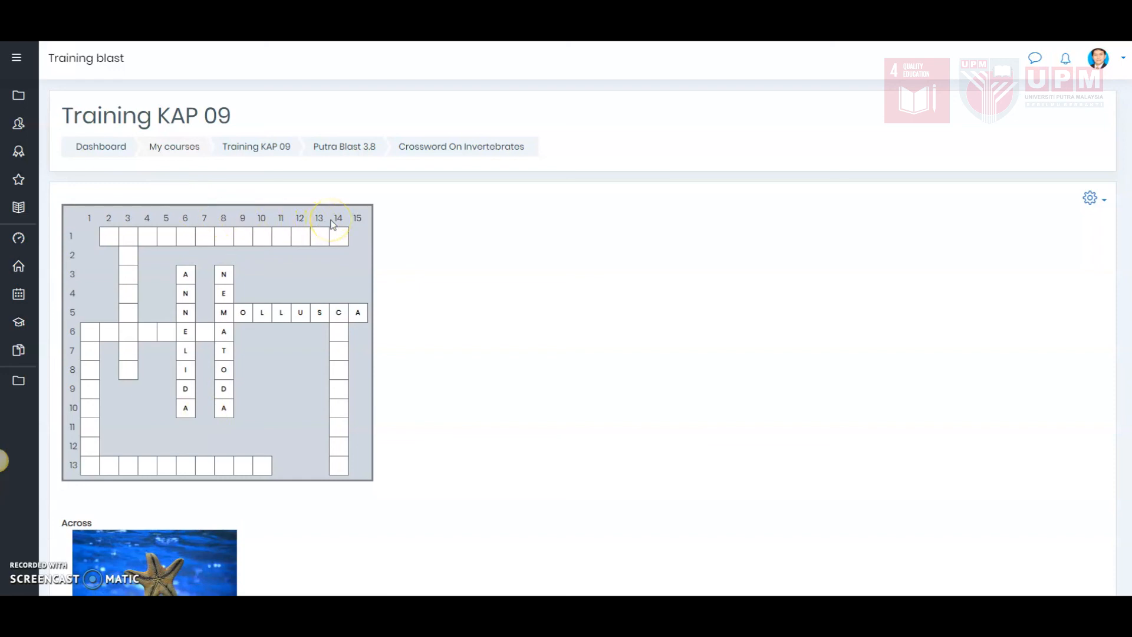
click(260, 155)
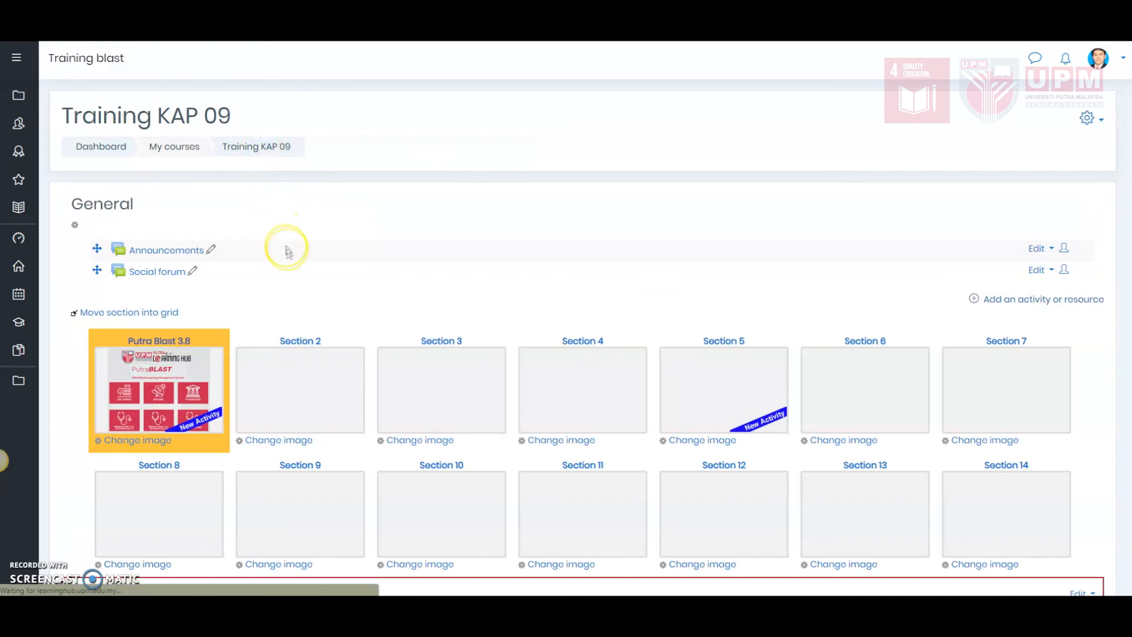
scroll(289, 256, down, 3)
scroll(289, 258, down, 2)
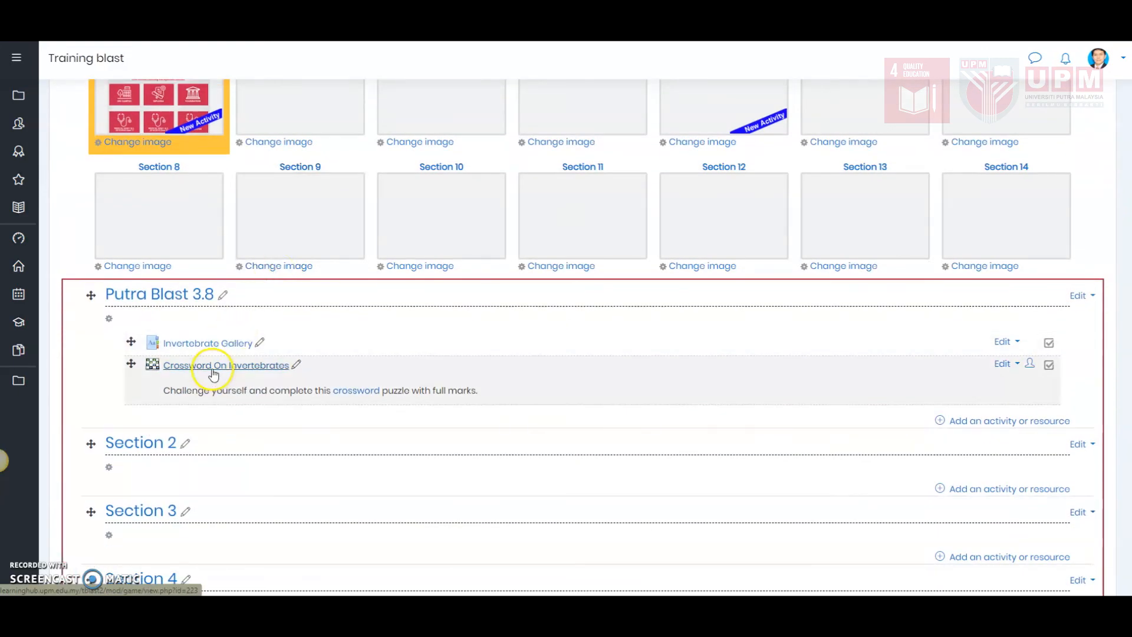
click(213, 366)
scroll(214, 371, down, 1)
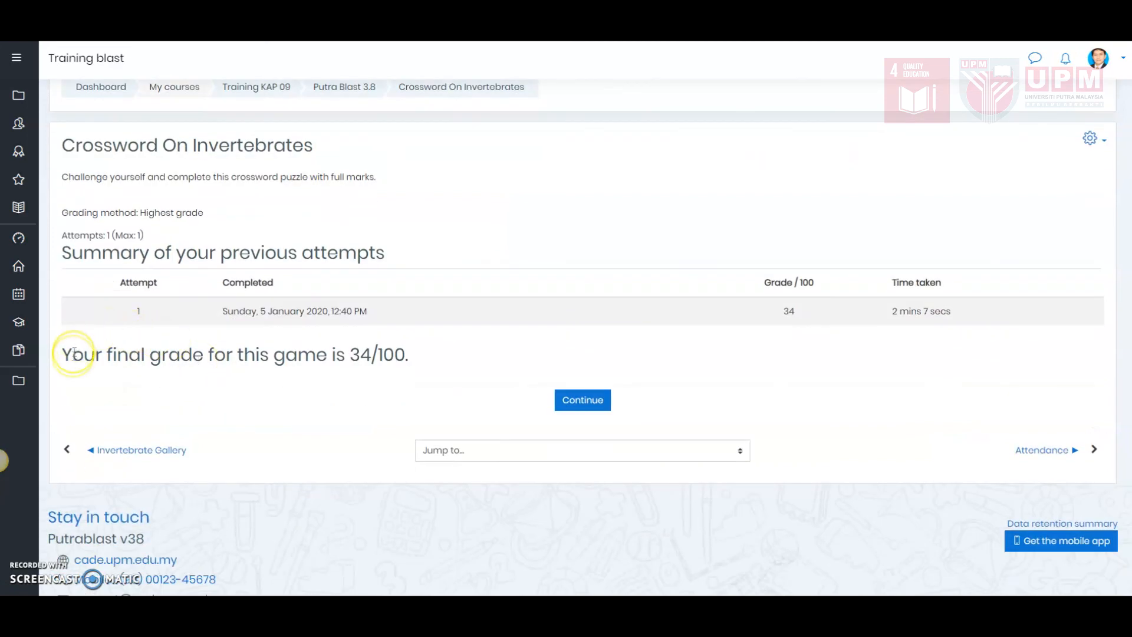